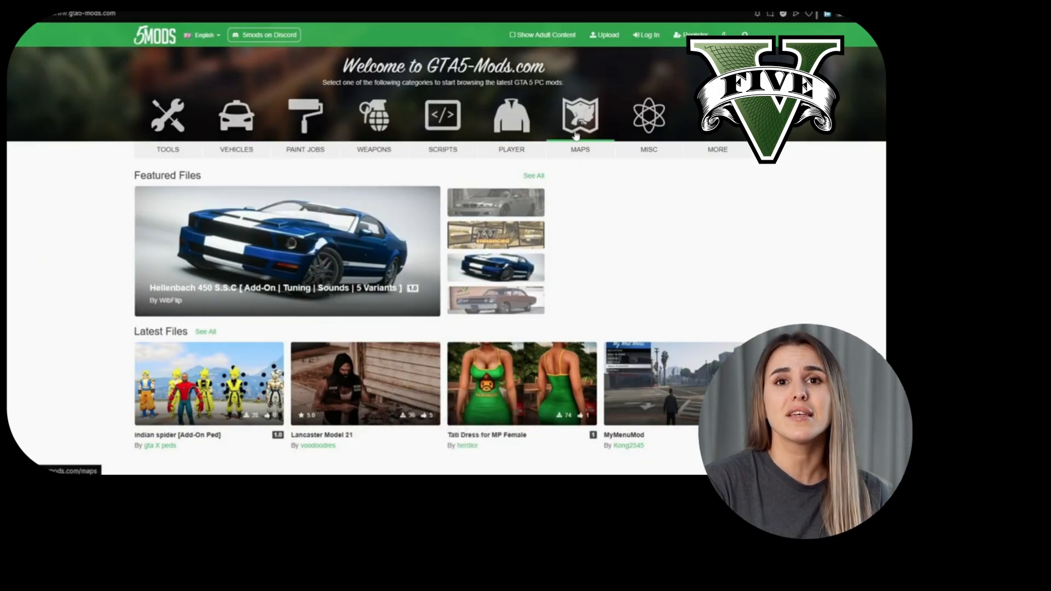
Step: Browse the latest files on the GTA5-Mods home page and search the site for "Lamborghini Huracan"
scroll(435, 159, down, 8)
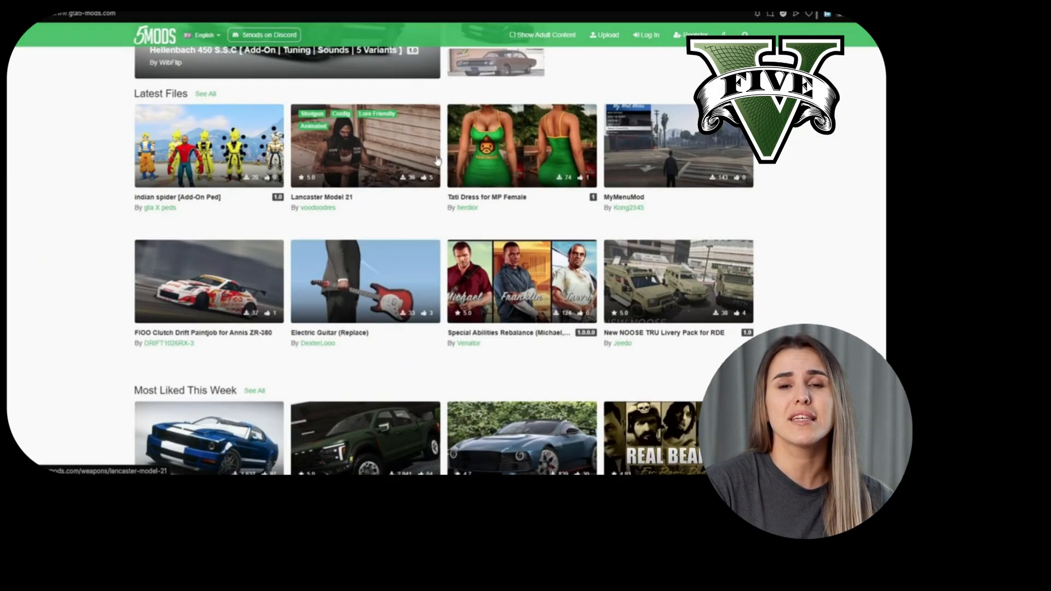
scroll(435, 159, up, 4)
scroll(520, 219, up, 5)
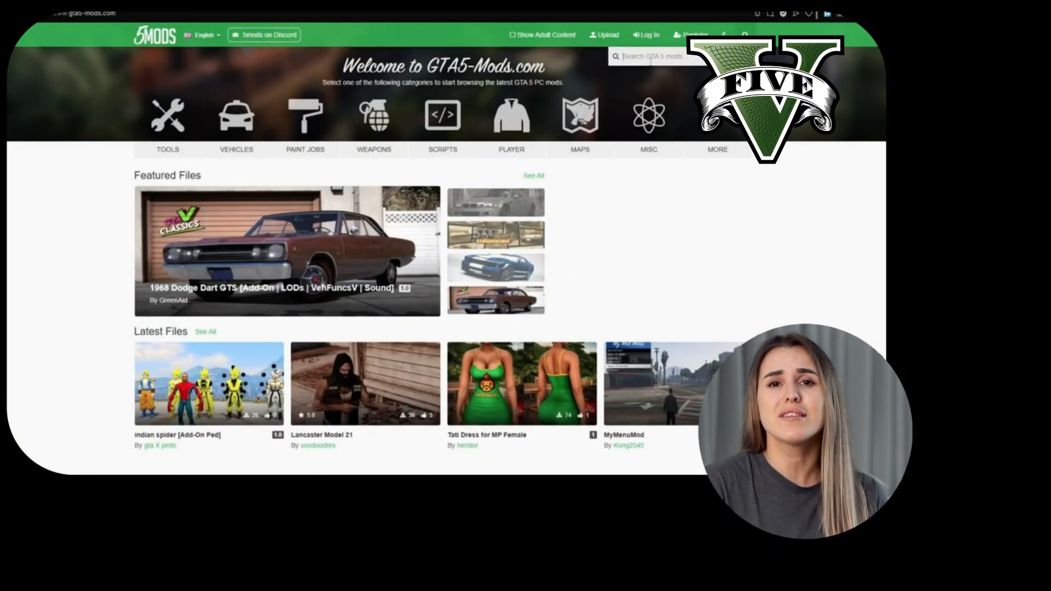
text(Lamborghini Huracan)
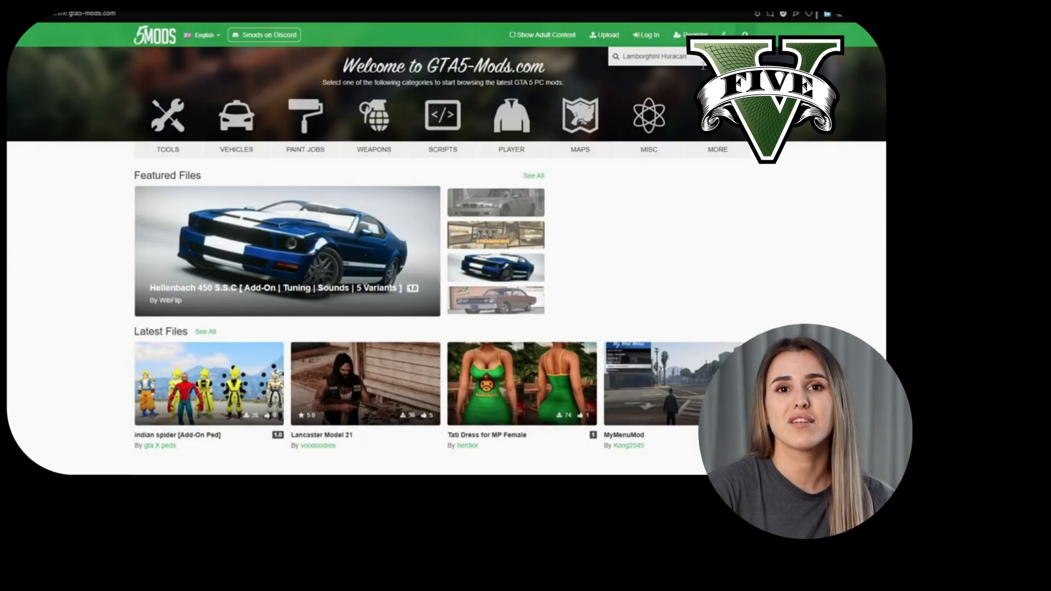
key(Return)
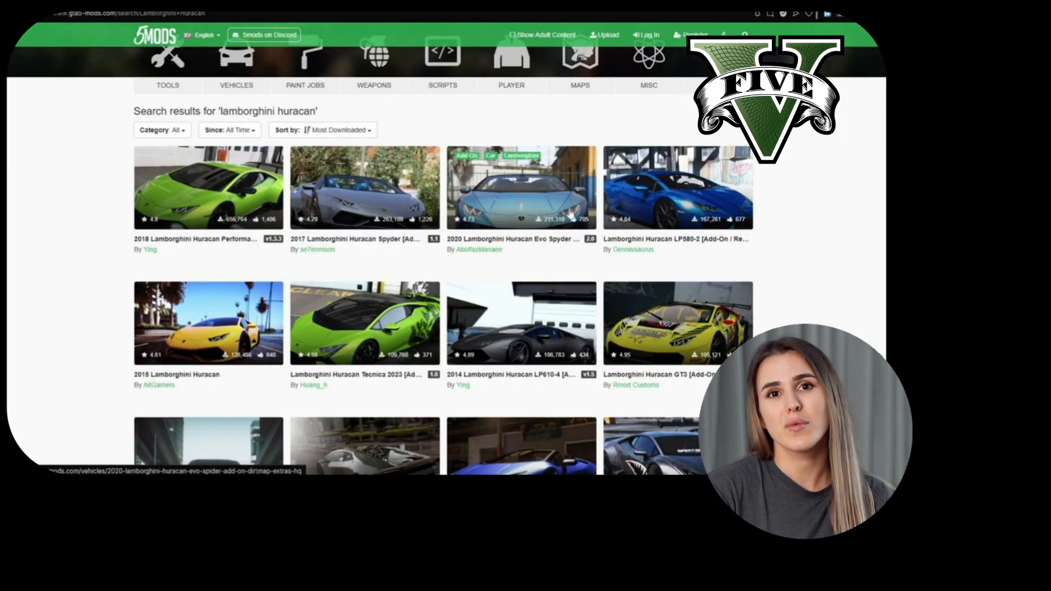
Step: Look through the search results and open the Lamborghini Huracan LP580-2 [Add-On / Replace] mod page
scroll(644, 182, down, 2)
scroll(644, 182, up, 3)
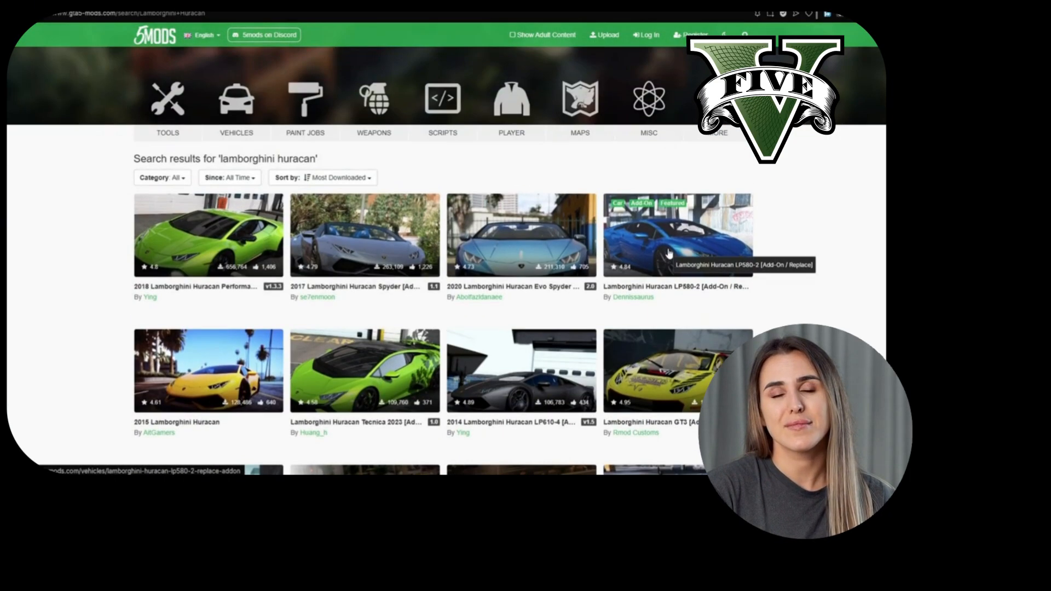
click(669, 253)
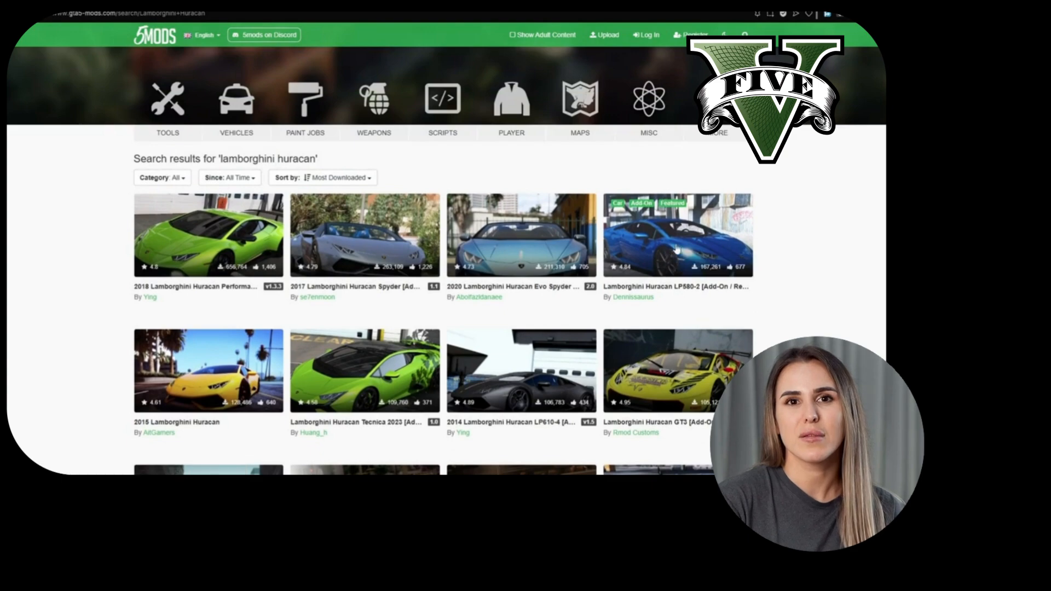
Step: Check the Add-On / Replace installation types named in the Lamborghini mod's title
drag(396, 162, 533, 162)
click(534, 164)
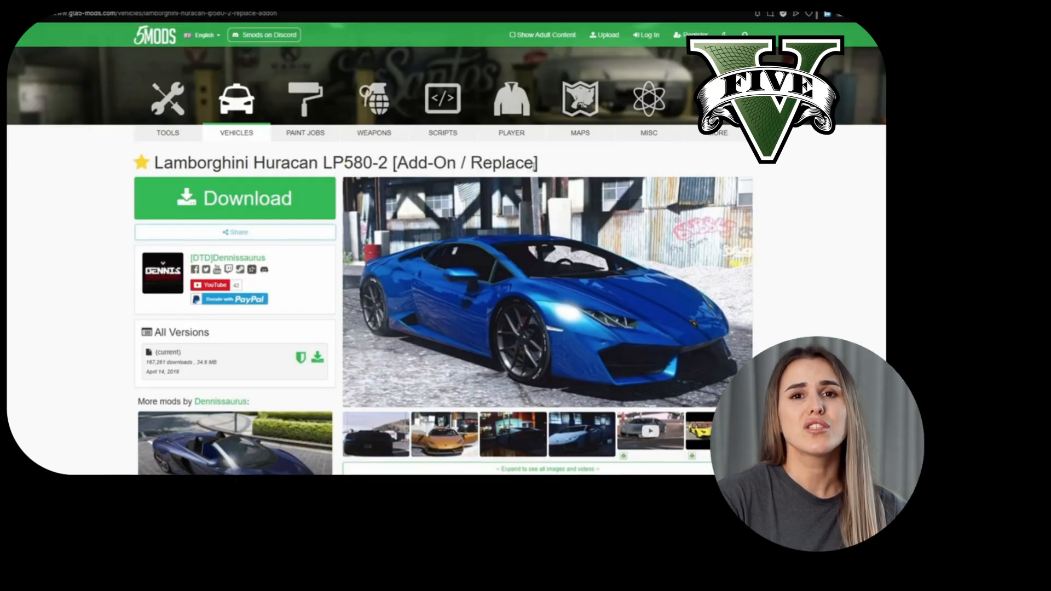
drag(471, 163, 533, 163)
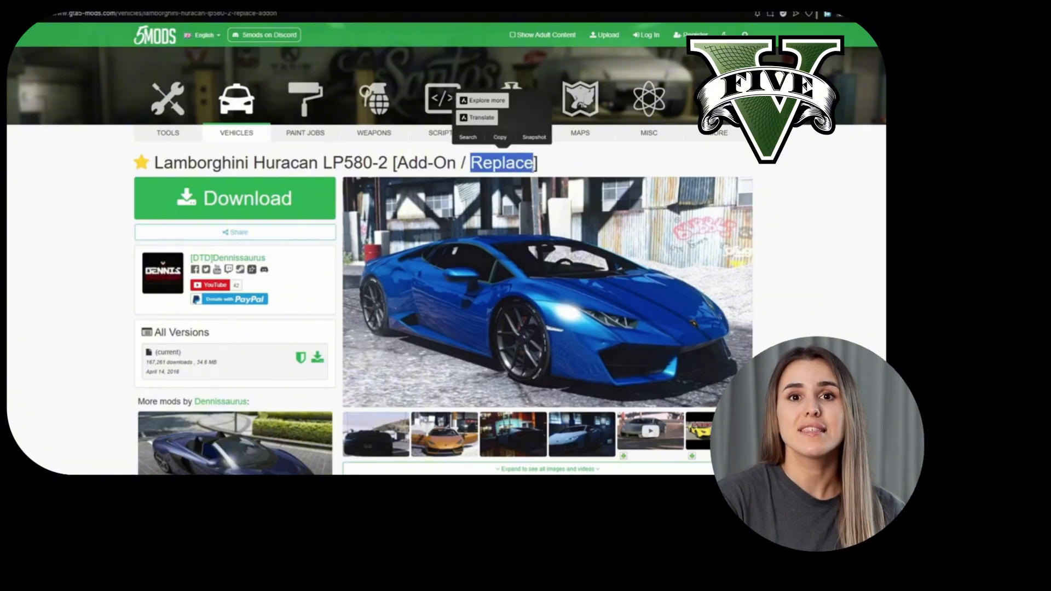
click(532, 170)
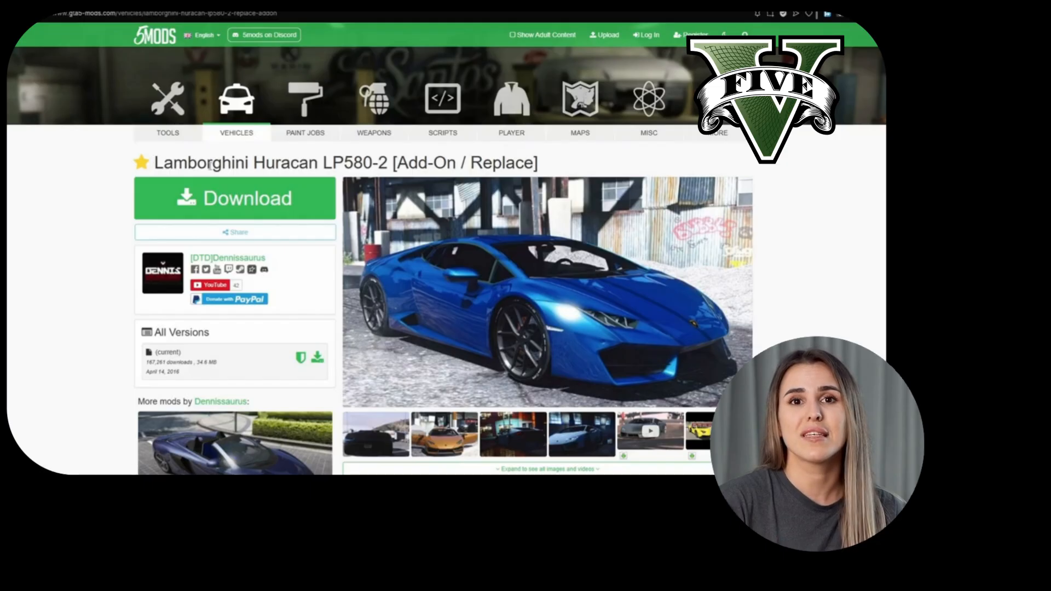
drag(395, 164, 533, 163)
click(533, 167)
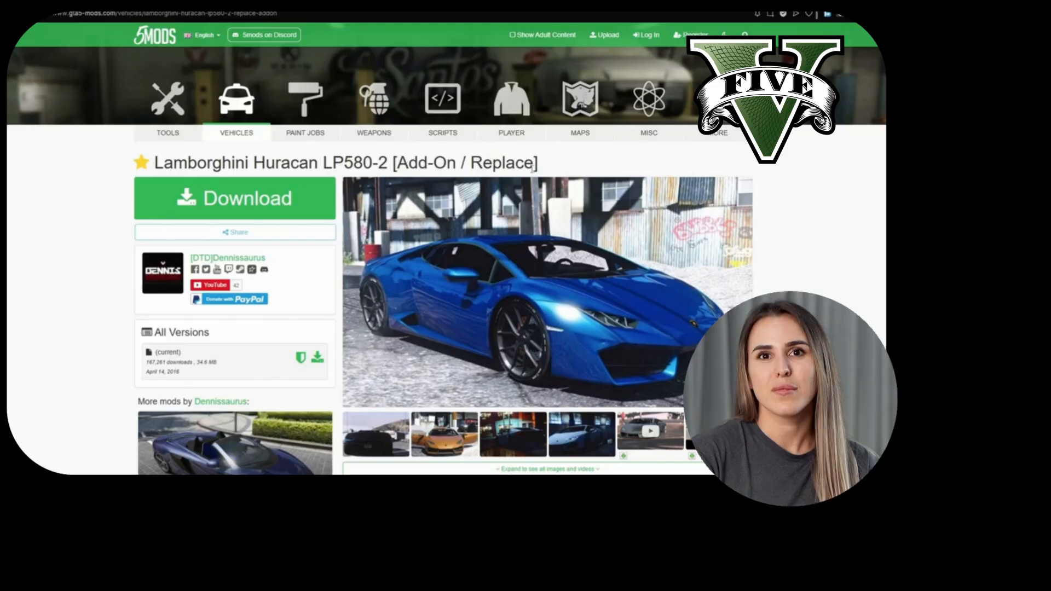
Step: Download the Lamborghini Huracan LP580-2 mod and save its archive in the Downloads folder
click(246, 207)
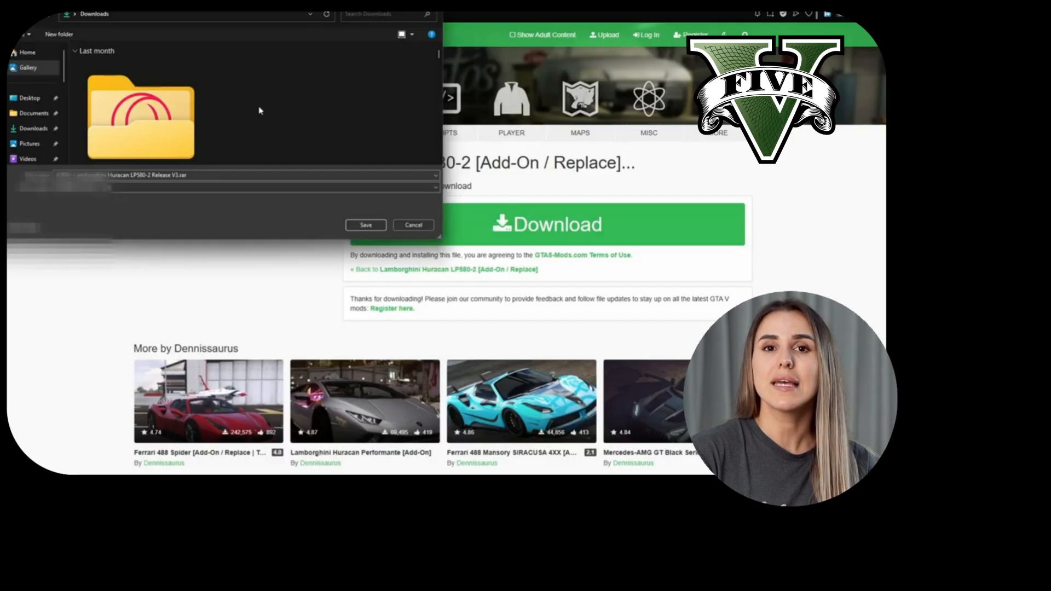
click(366, 226)
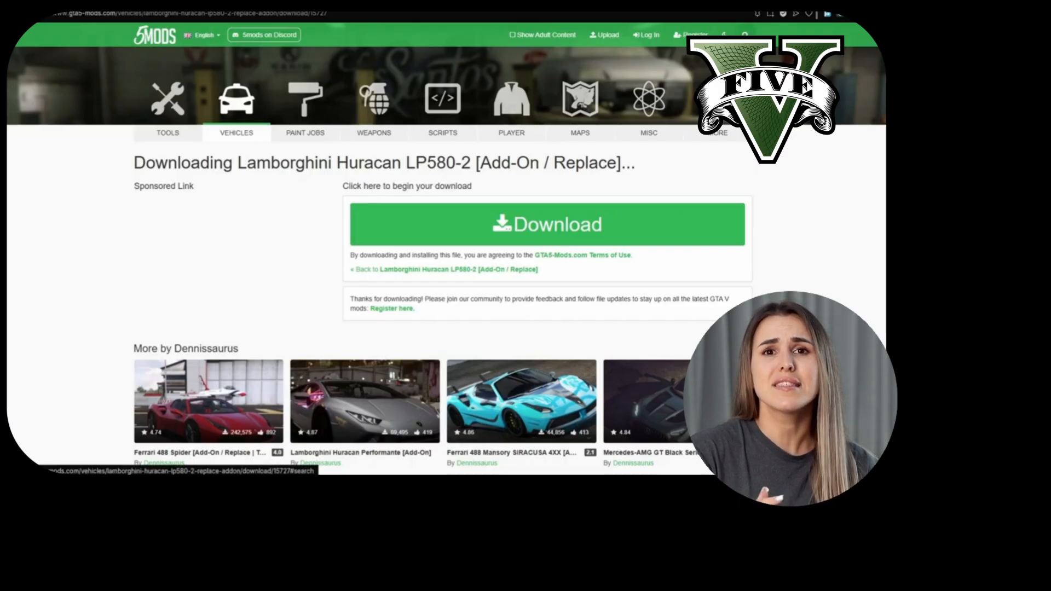
Step: Search the mod site for "visualv" and open the VisualV mod page
click(744, 34)
text(visualv)
key(Return)
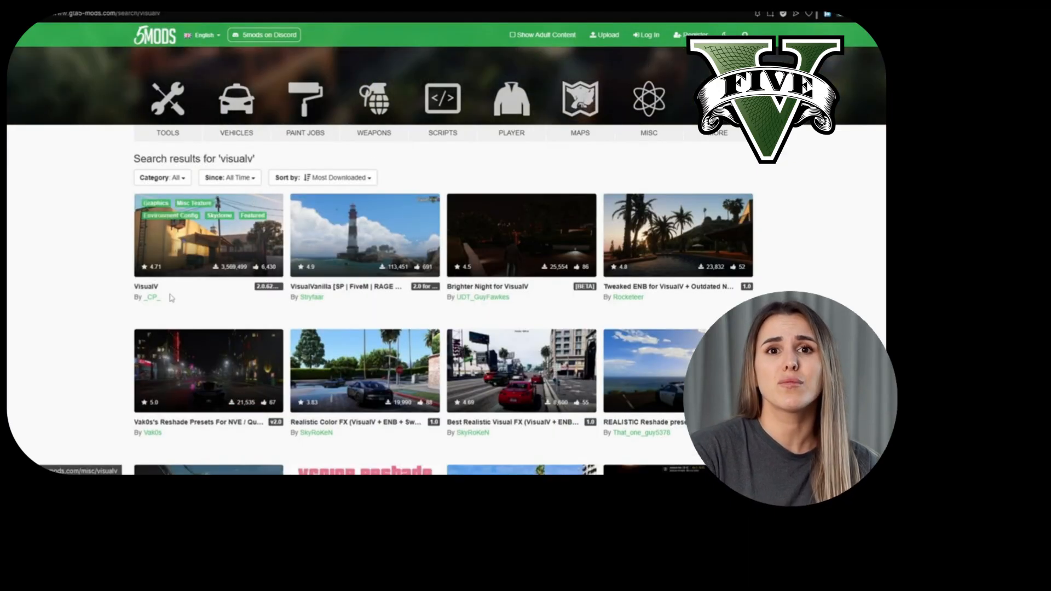
click(200, 249)
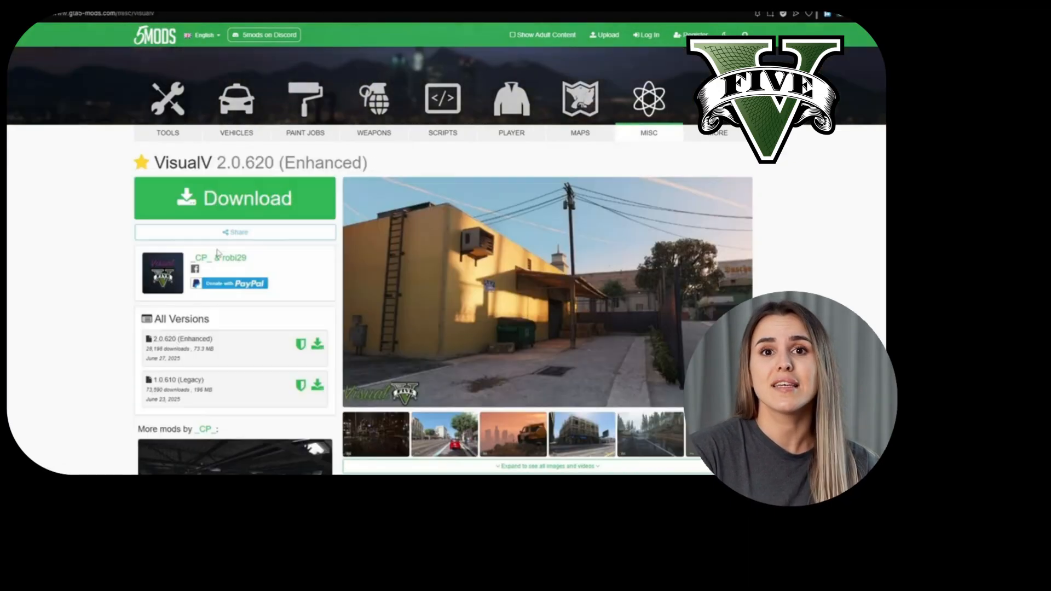
Step: Download VisualV version 1.0.610 (Legacy) and save the archive in the Downloads folder
click(273, 199)
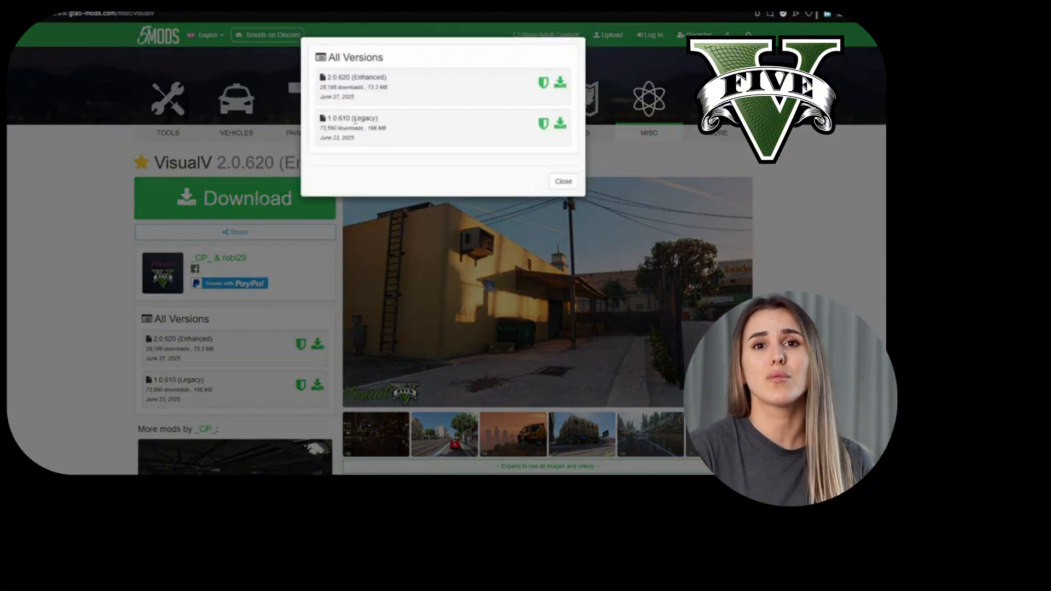
click(562, 129)
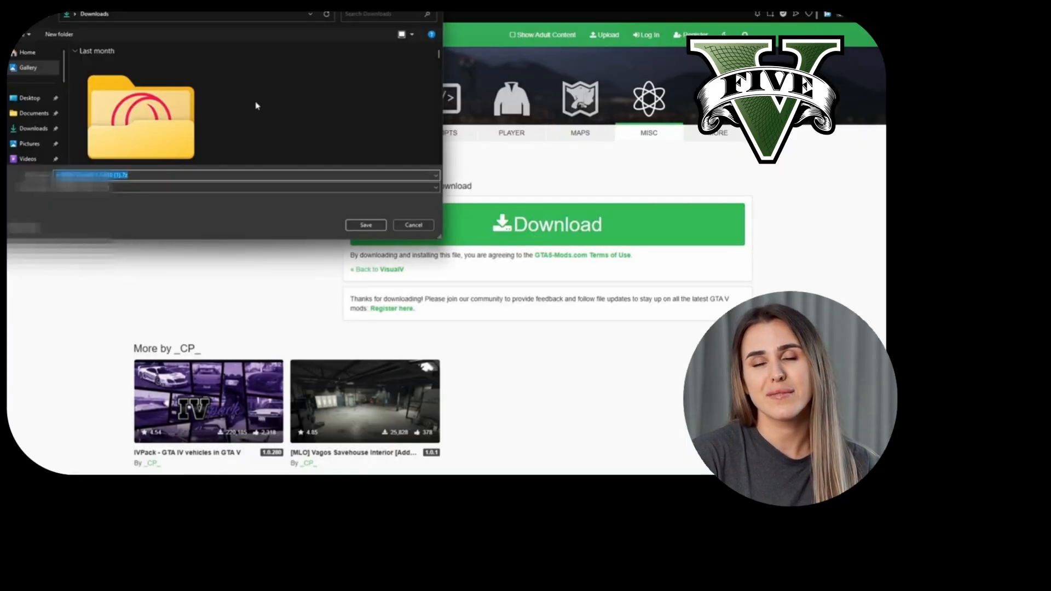
click(363, 222)
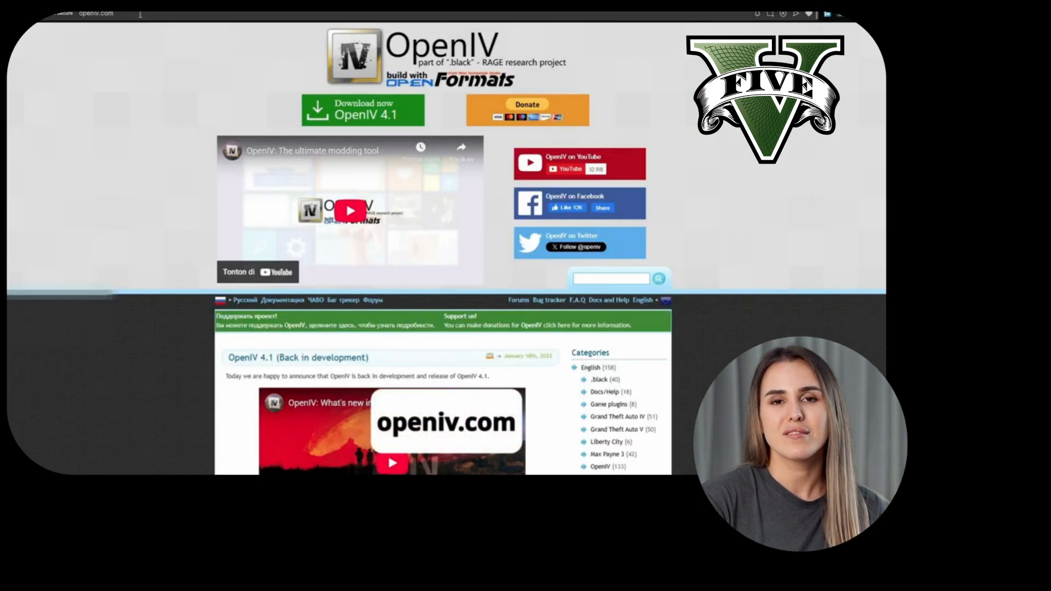
Step: Go to openiv.com and download OpenIV 4.1
click(81, 16)
click(208, 57)
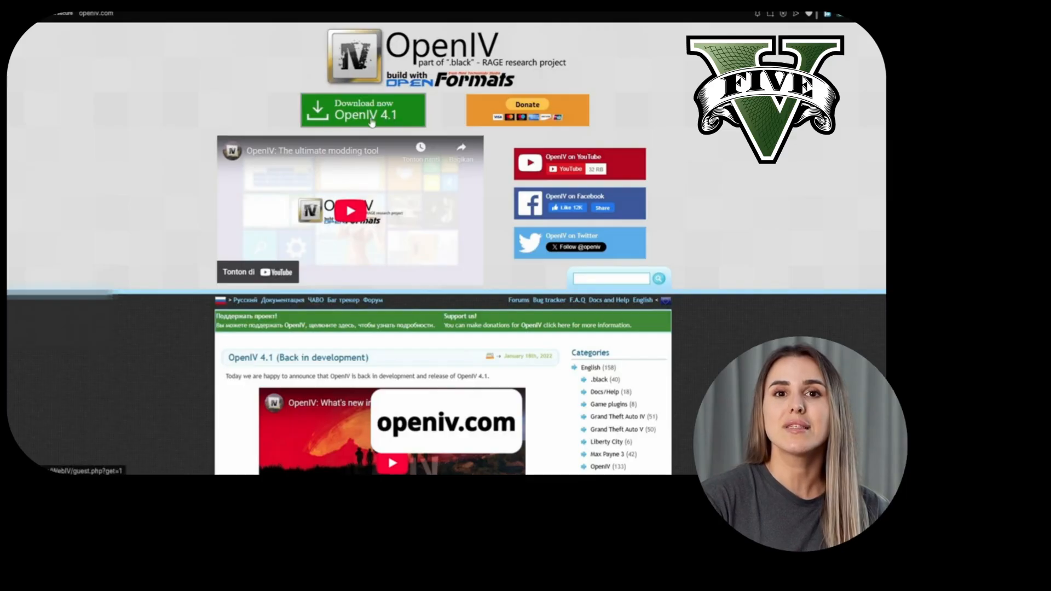
click(399, 119)
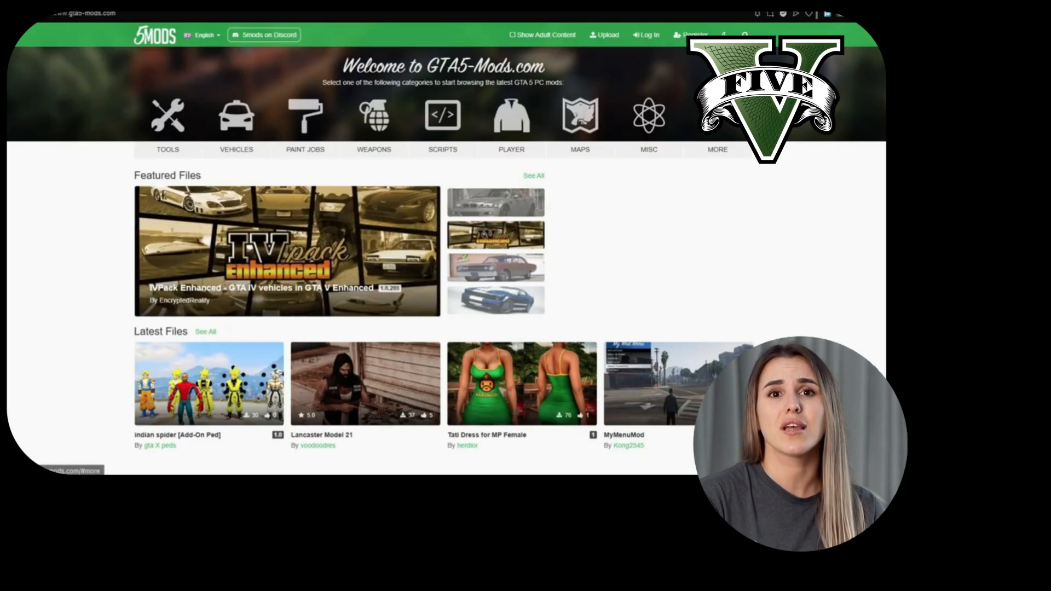
Step: Search GTA5-Mods for "menyoo" and open the Menyoo 2.0 (Legacy Only) mod page
click(745, 33)
text(me)
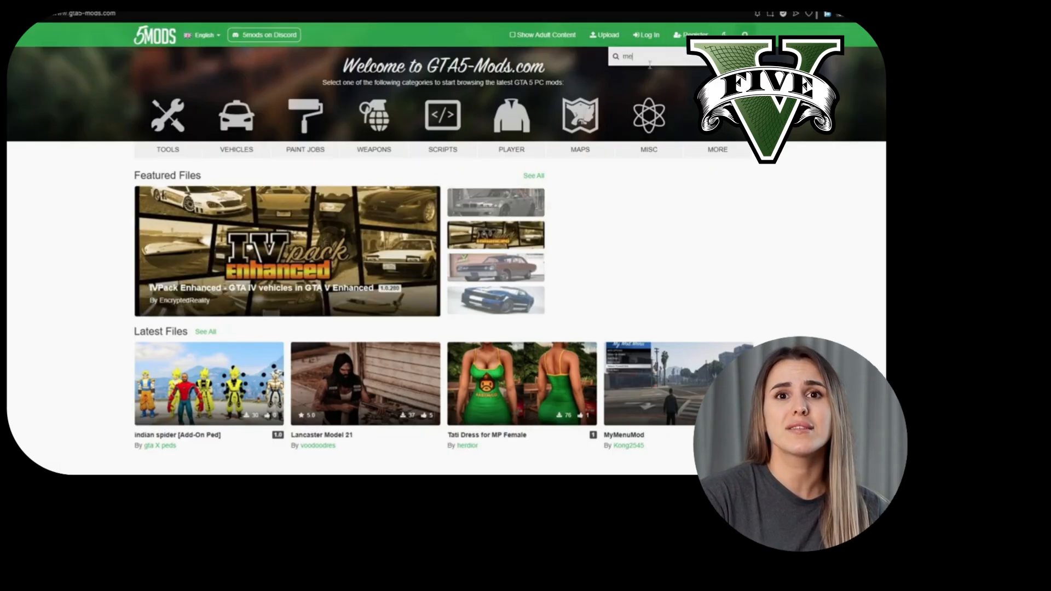
text(nyoo)
key(Return)
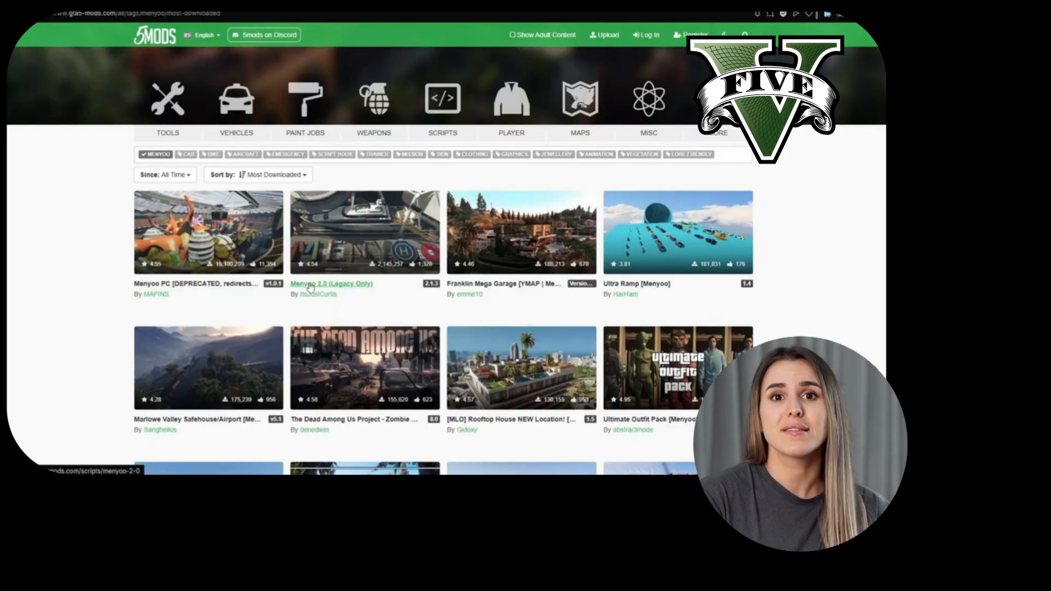
click(361, 238)
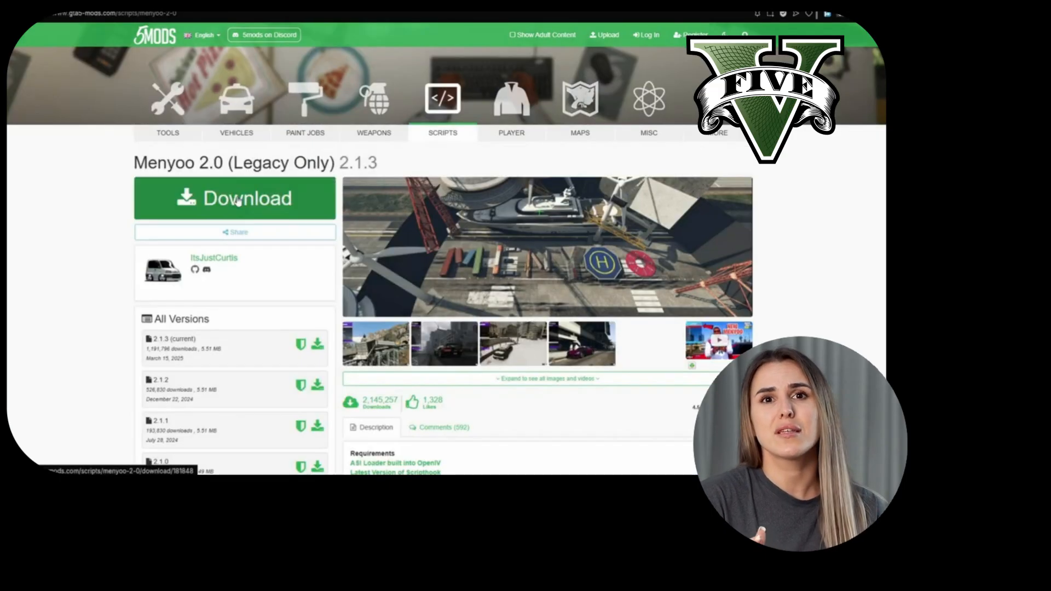
Step: Download the current version of Menyoo 2.0 (Legacy Only)
click(234, 197)
click(515, 231)
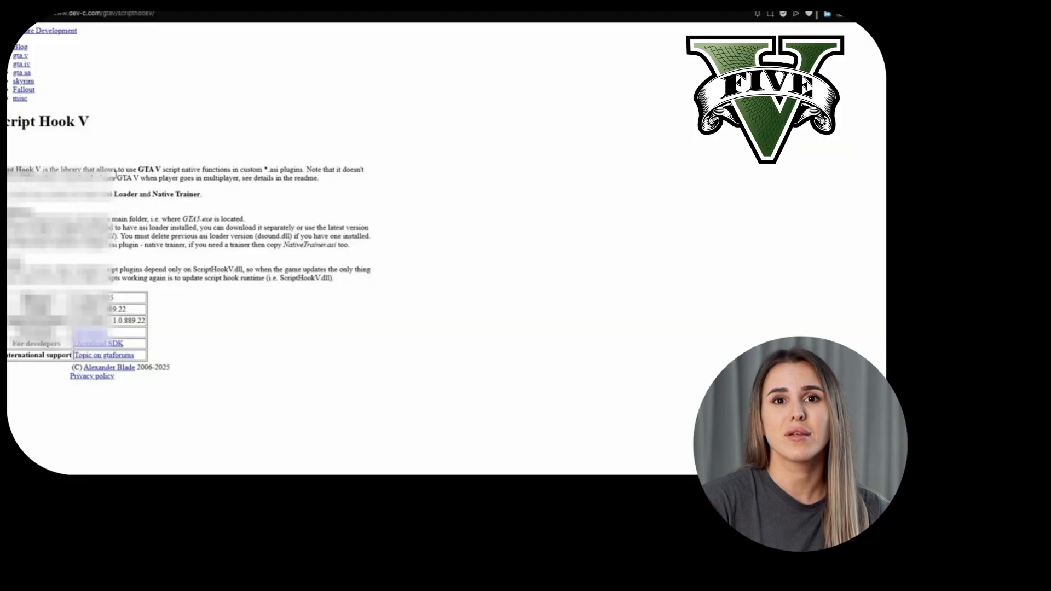
Step: Look at the Script Hook V page on dev-c.com, highlighting its heading
drag(89, 120, 2, 122)
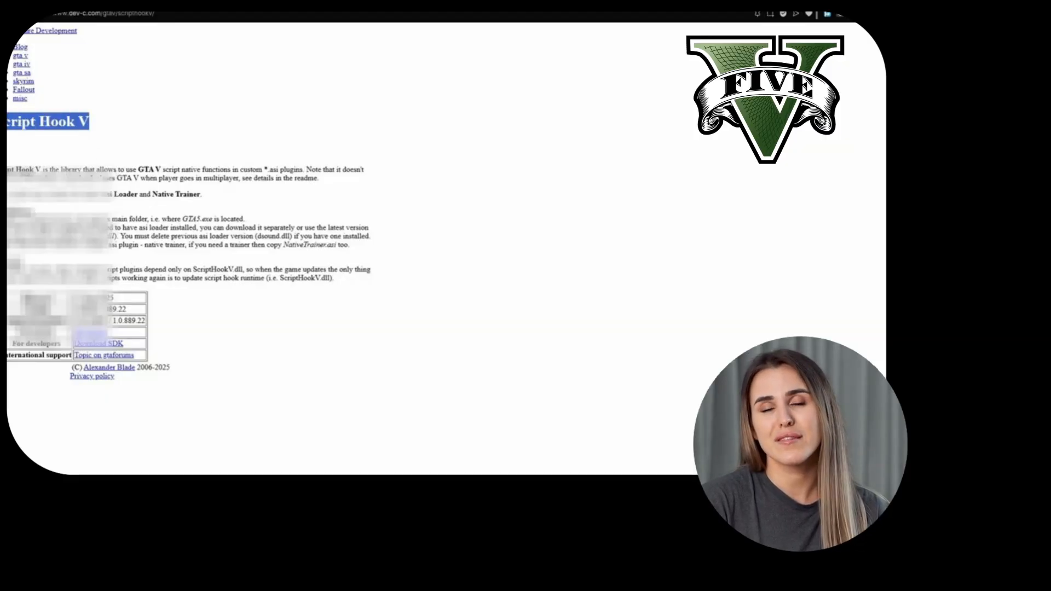
click(107, 137)
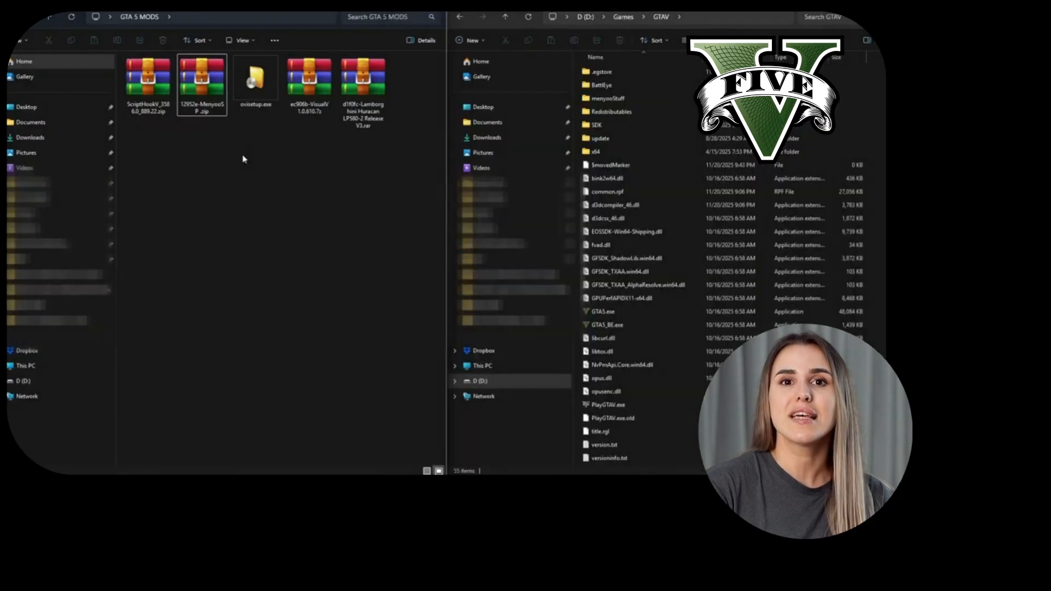
Step: Review the downloaded mod files in the GTA 5 MODS folder alongside the GTAV game directory
click(202, 82)
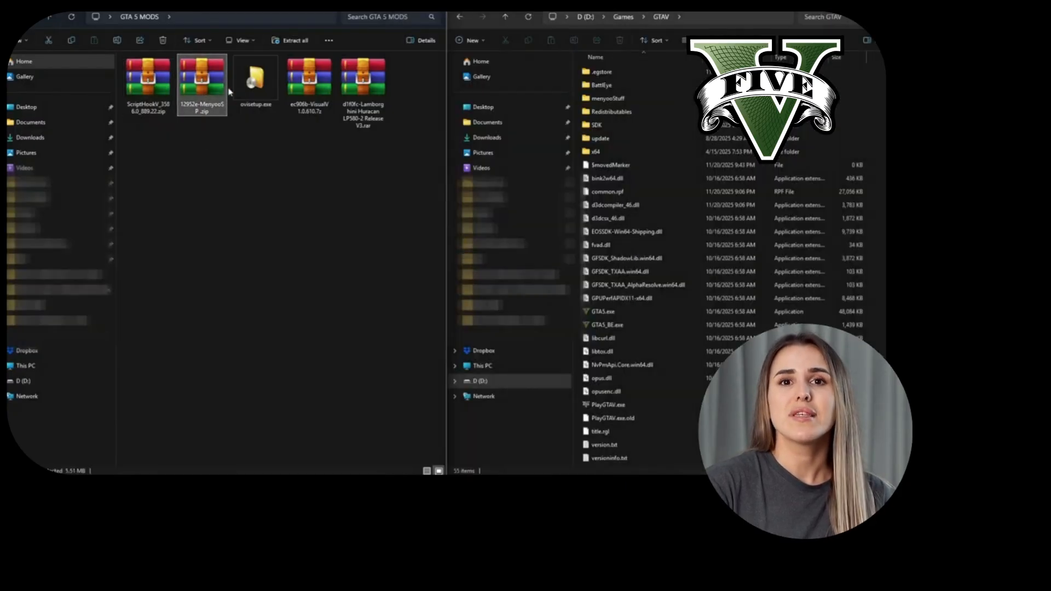
click(267, 83)
click(310, 88)
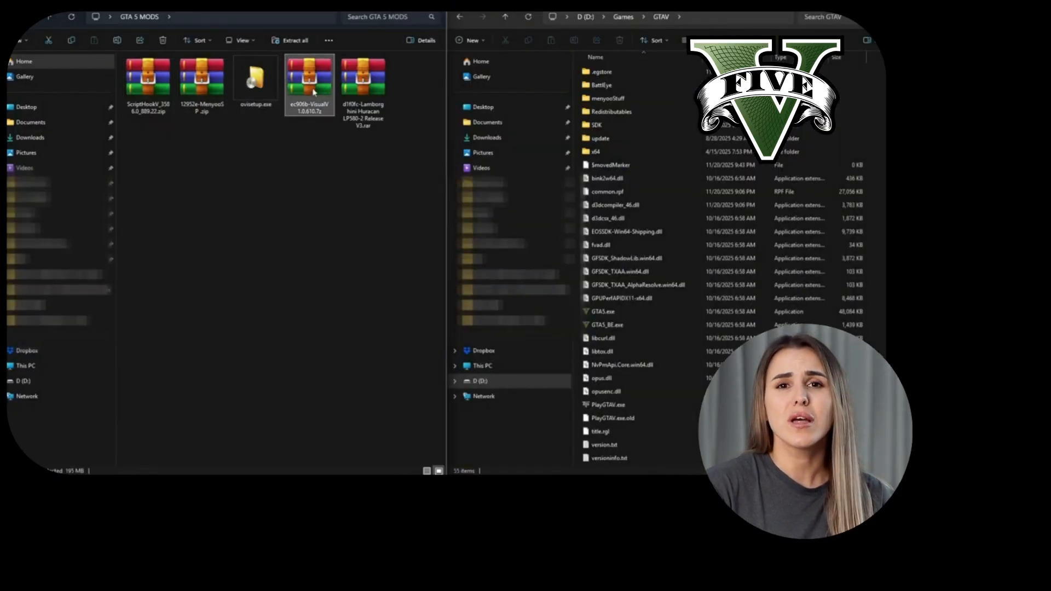
click(355, 96)
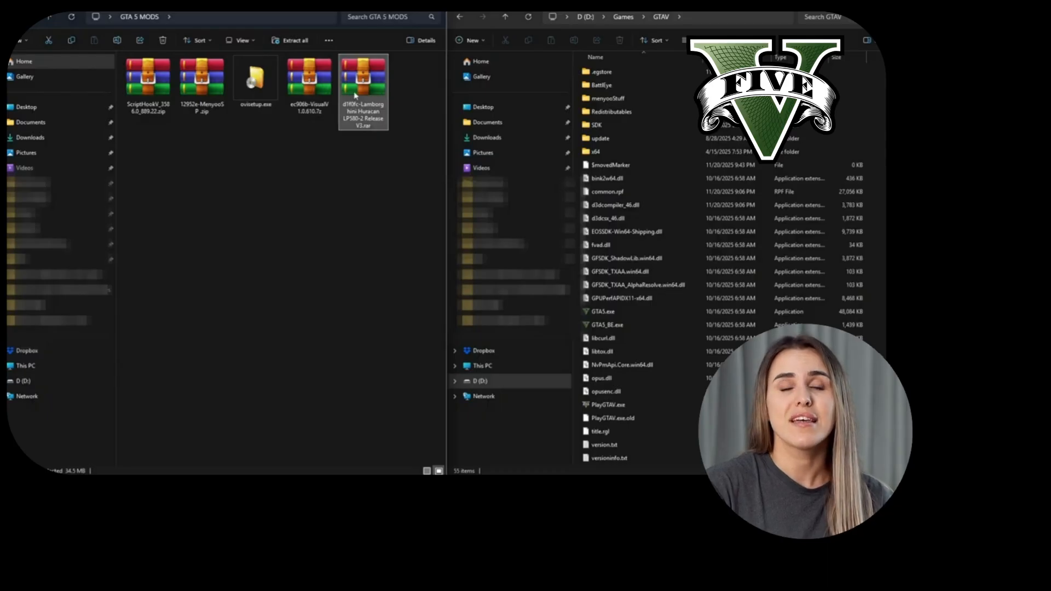
click(268, 93)
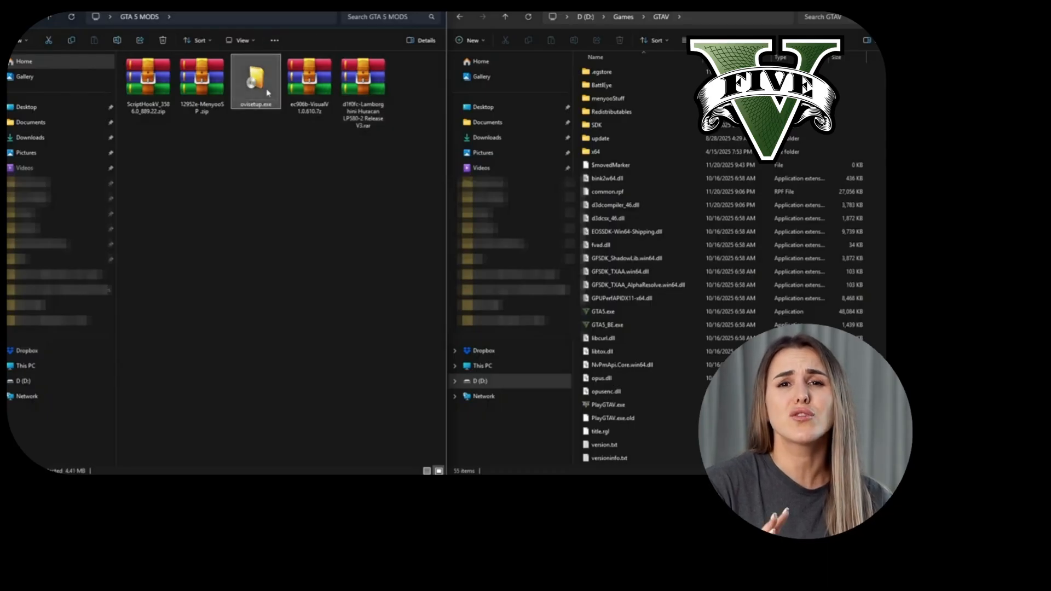
click(684, 7)
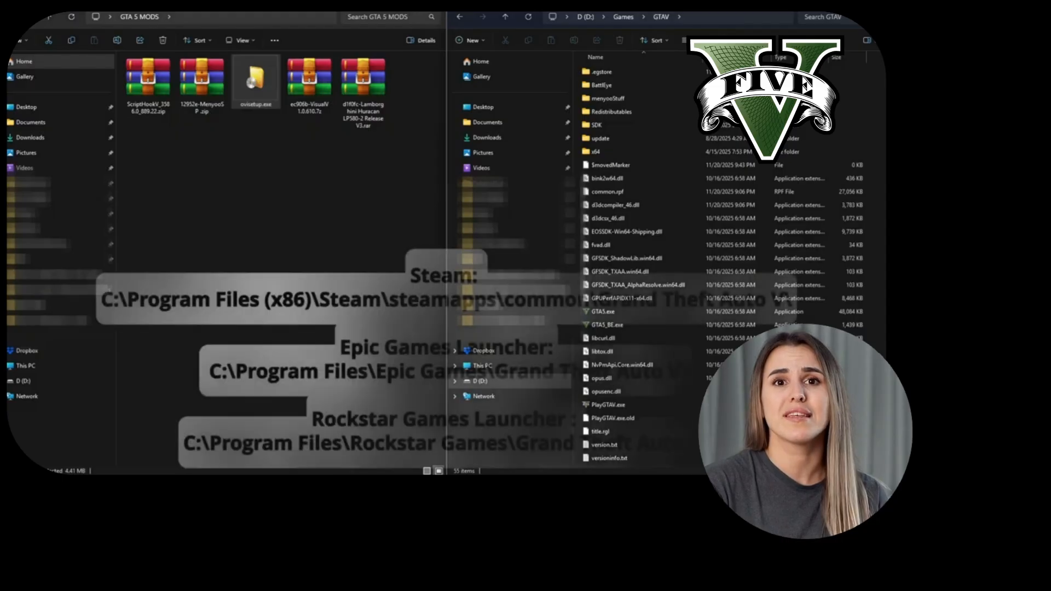
mouse_move(660, 219)
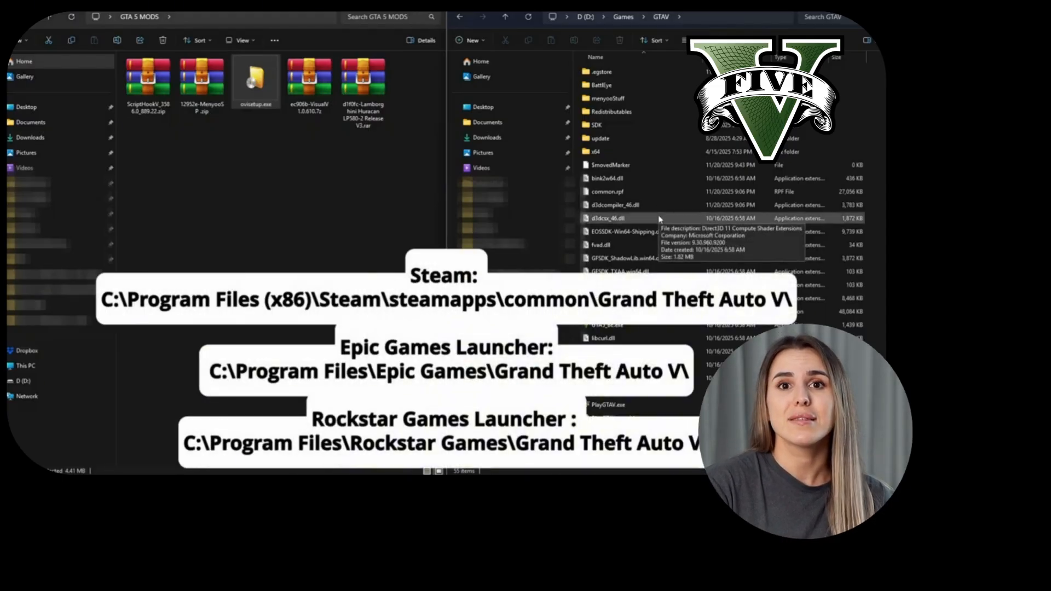
click(303, 200)
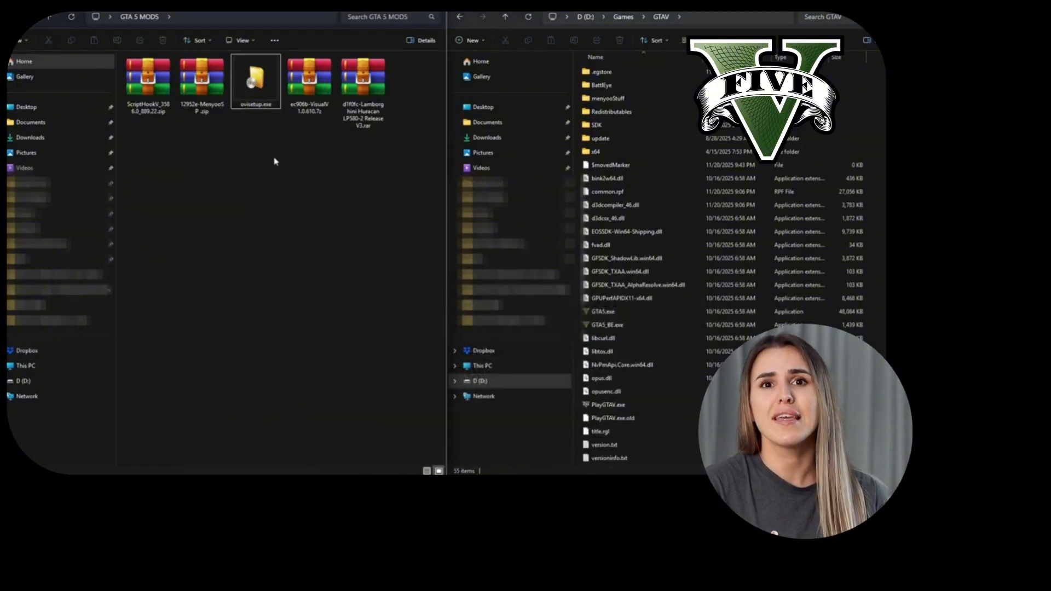
click(251, 93)
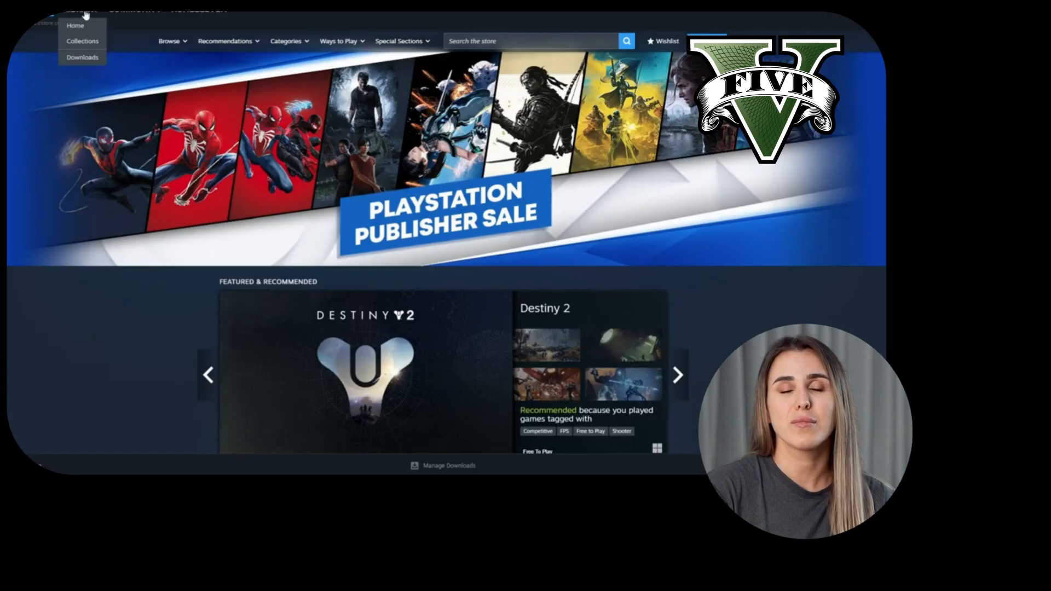
Step: Switch to Steam, open the game library and bring up the options for Counter-Strike 2
click(86, 14)
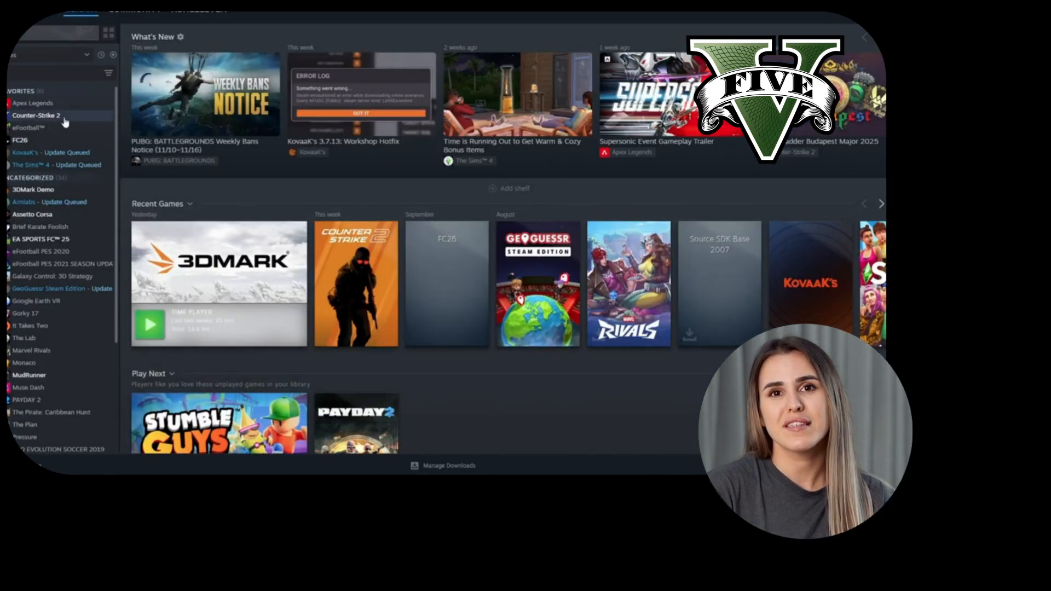
right_click(71, 116)
mouse_move(115, 175)
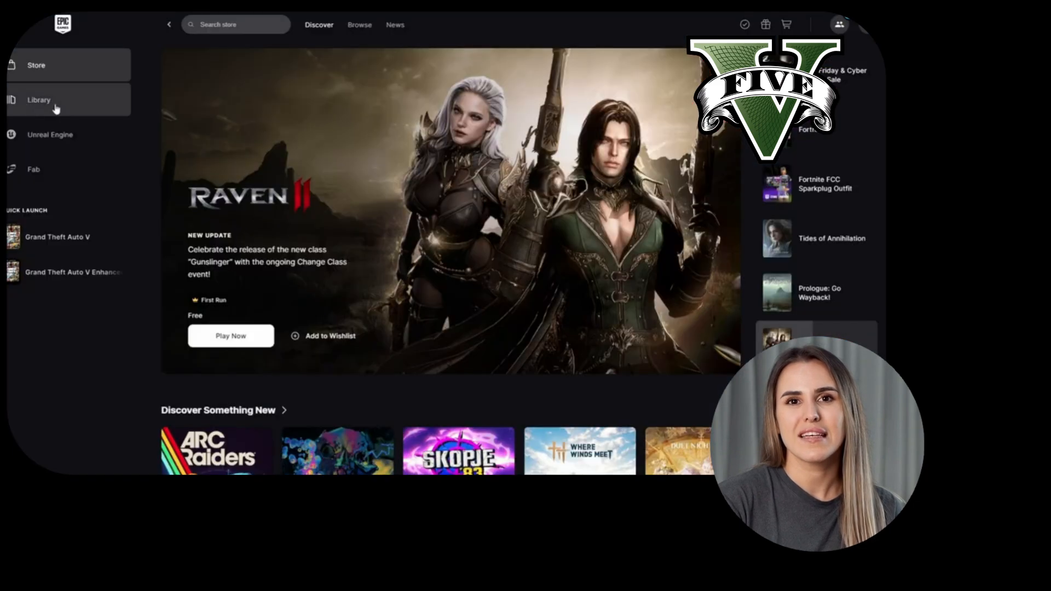
Step: Open the management options for Grand Theft Auto V in the Epic Games library and the settings of the Rockstar Games Launcher
click(44, 109)
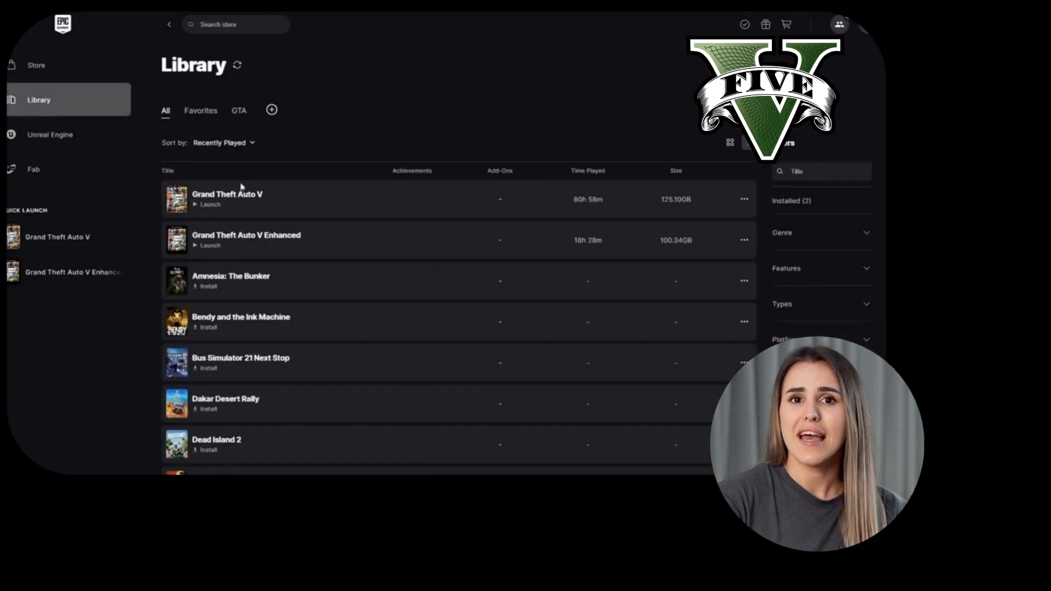
click(744, 201)
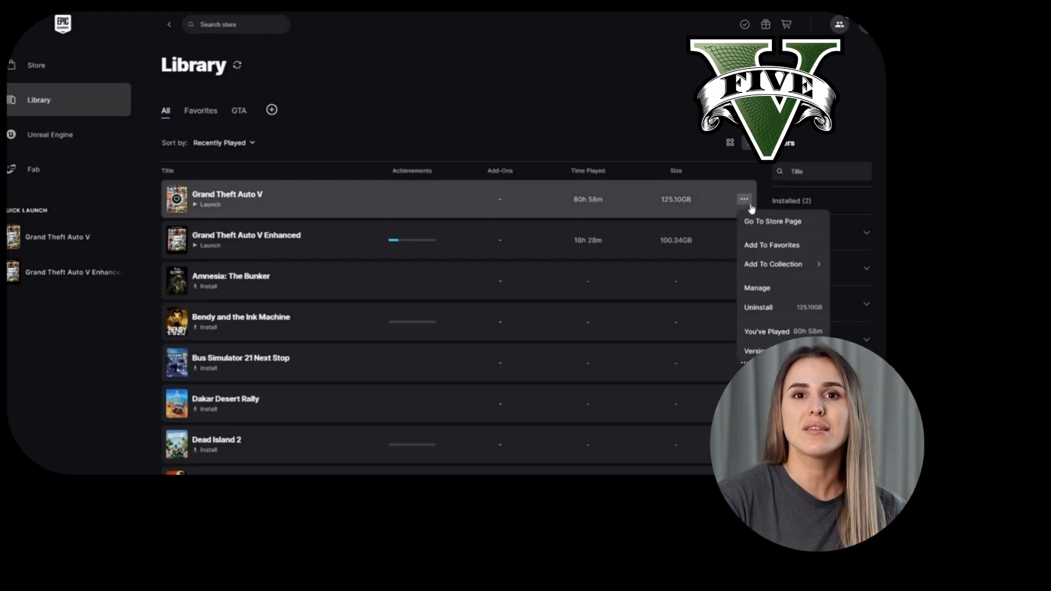
click(764, 286)
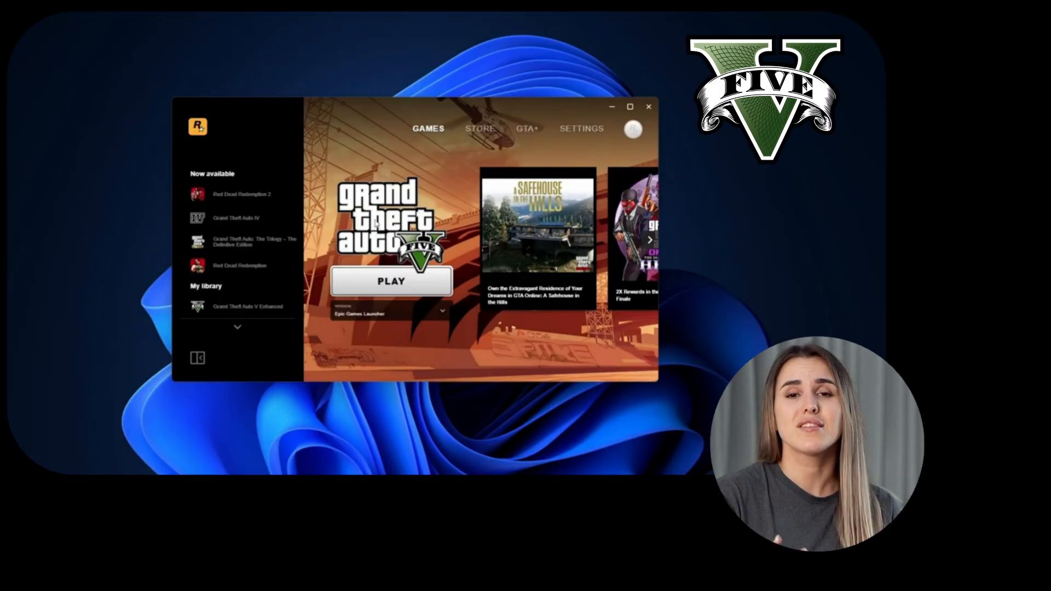
click(587, 132)
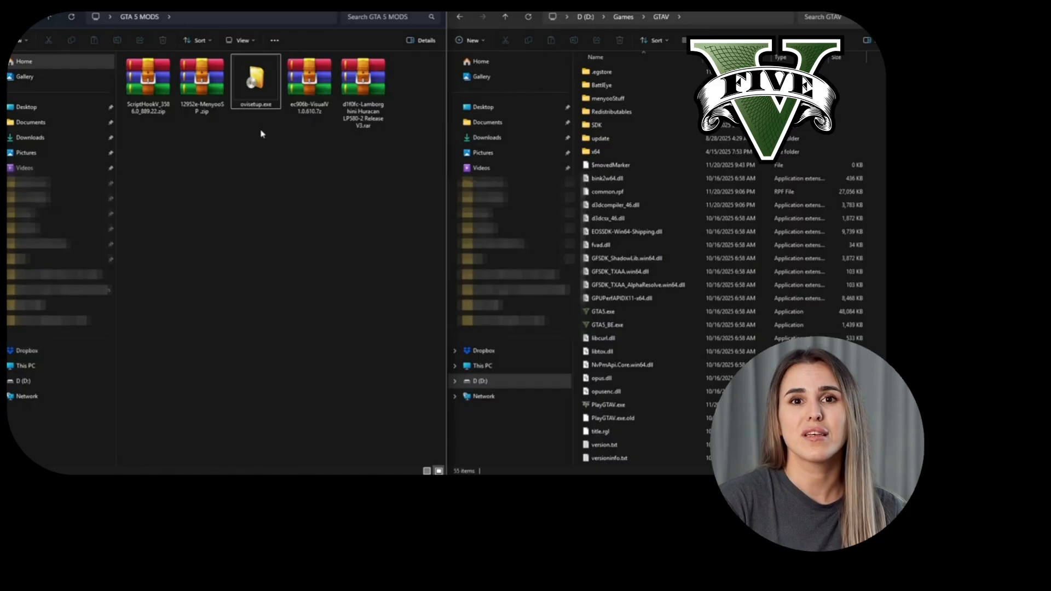
Step: Launch ovisetup.exe from the GTA 5 MODS folder, continue in English and accept the OpenIV licence terms
click(262, 99)
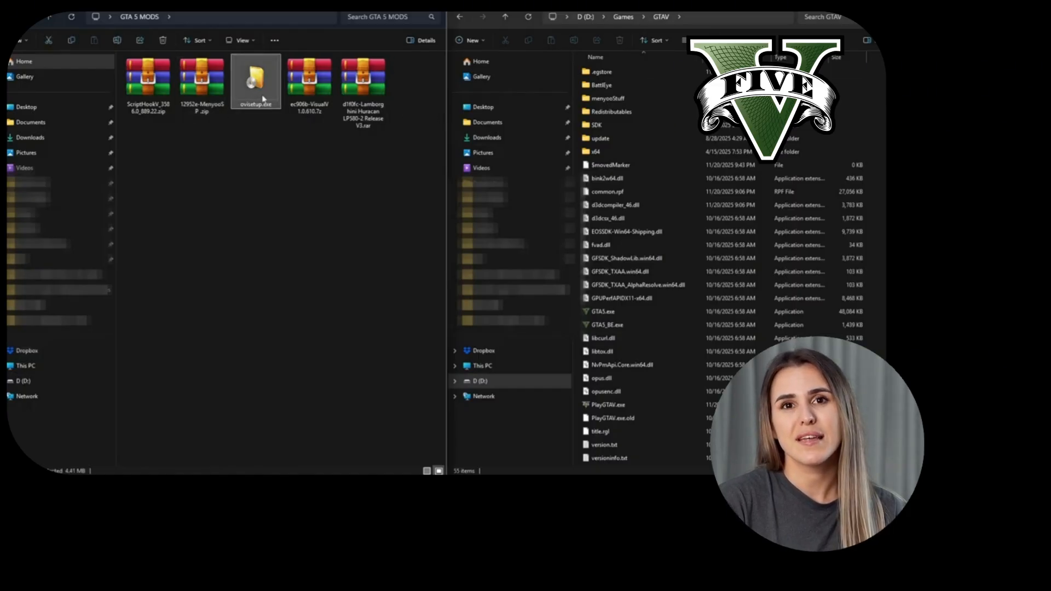
double_click(264, 99)
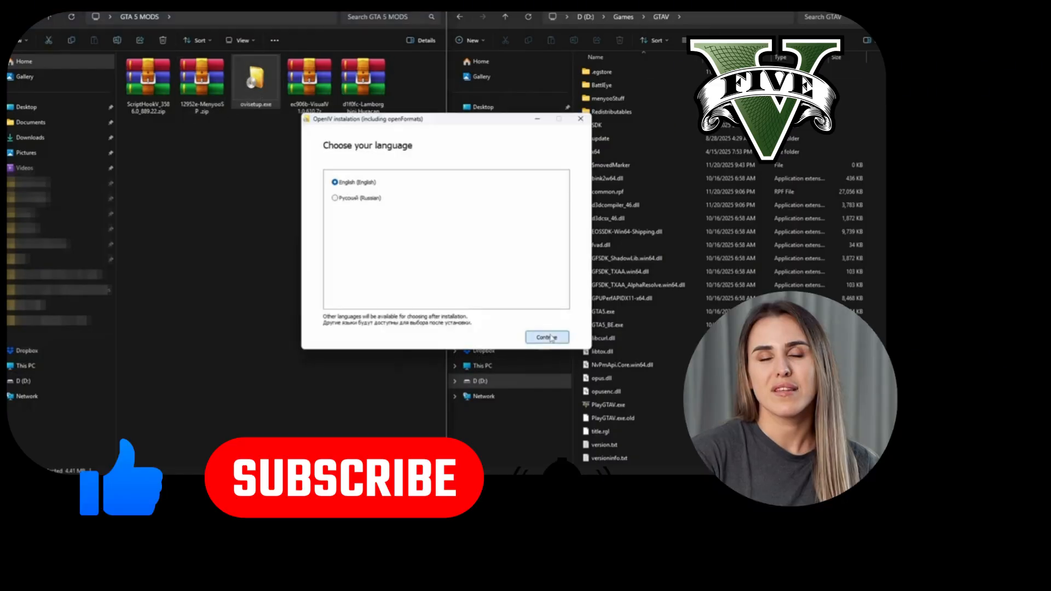
click(549, 338)
drag(564, 205, 566, 310)
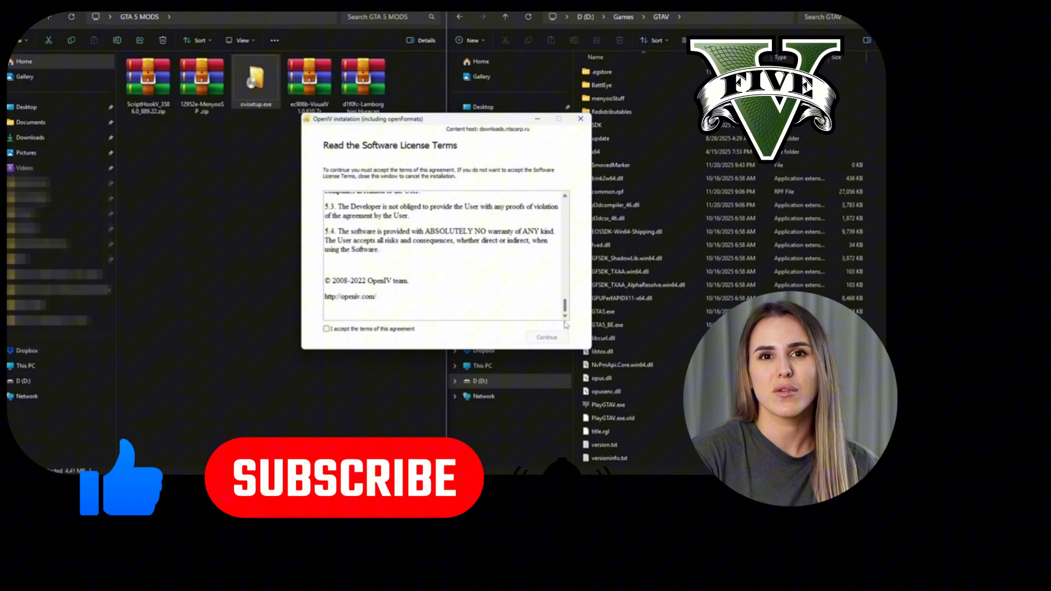
click(326, 329)
click(546, 337)
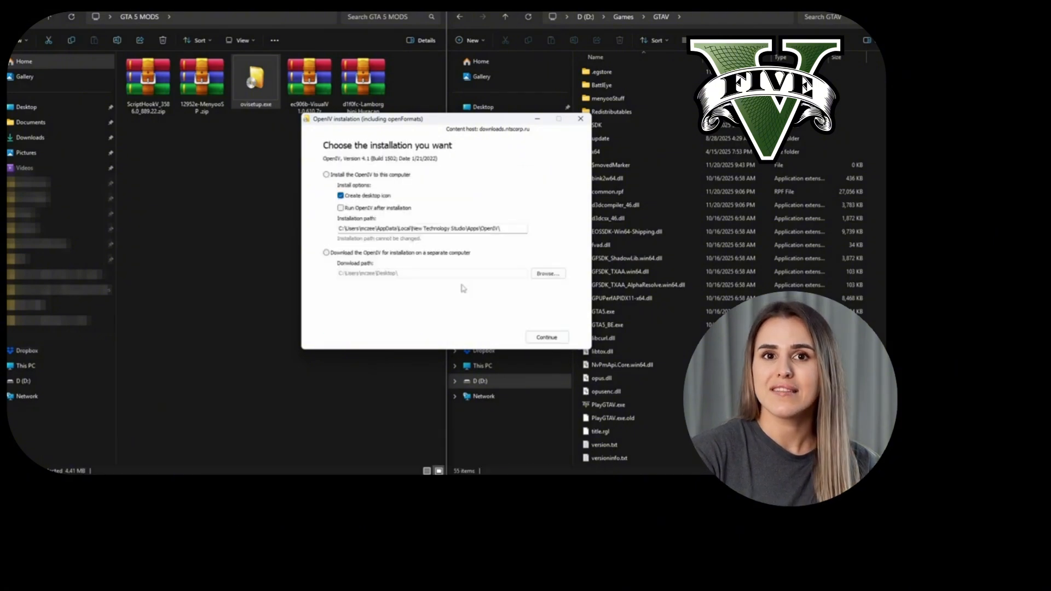
Step: Install OpenIV to this computer with a desktop icon and close the installer
click(327, 174)
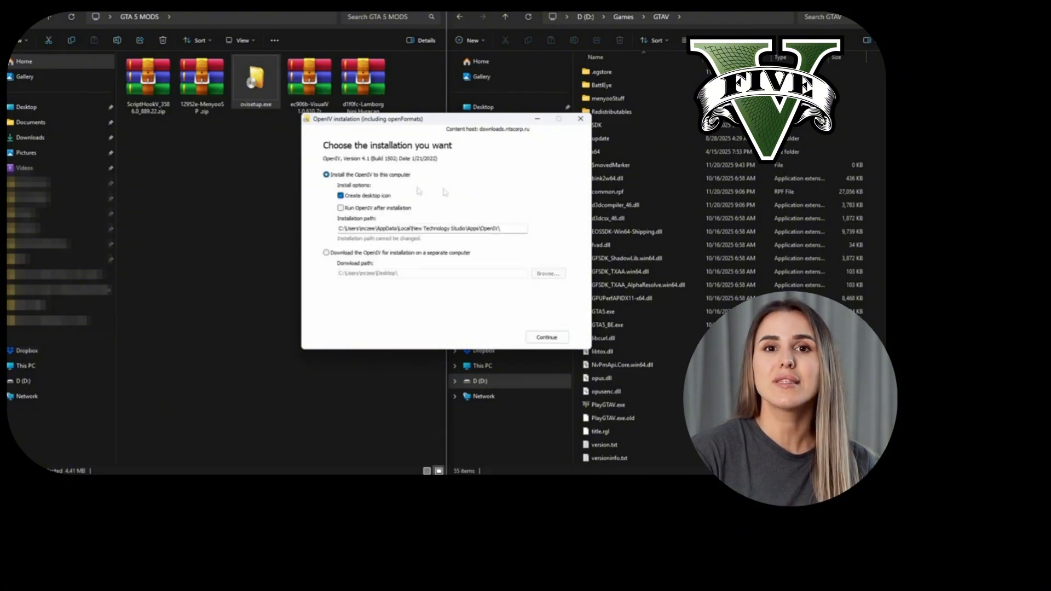
click(547, 337)
click(438, 266)
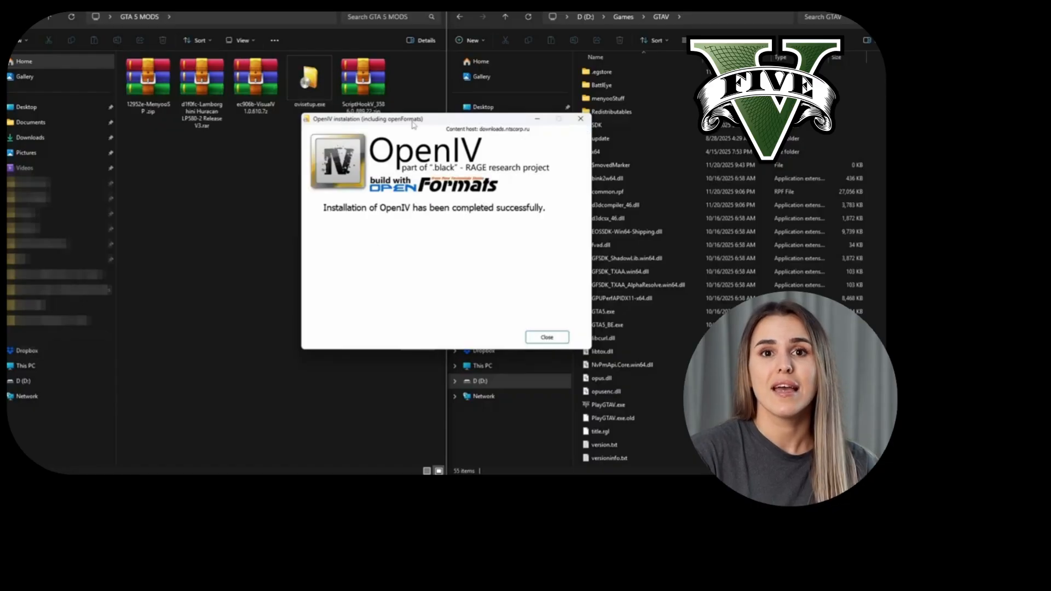
click(547, 337)
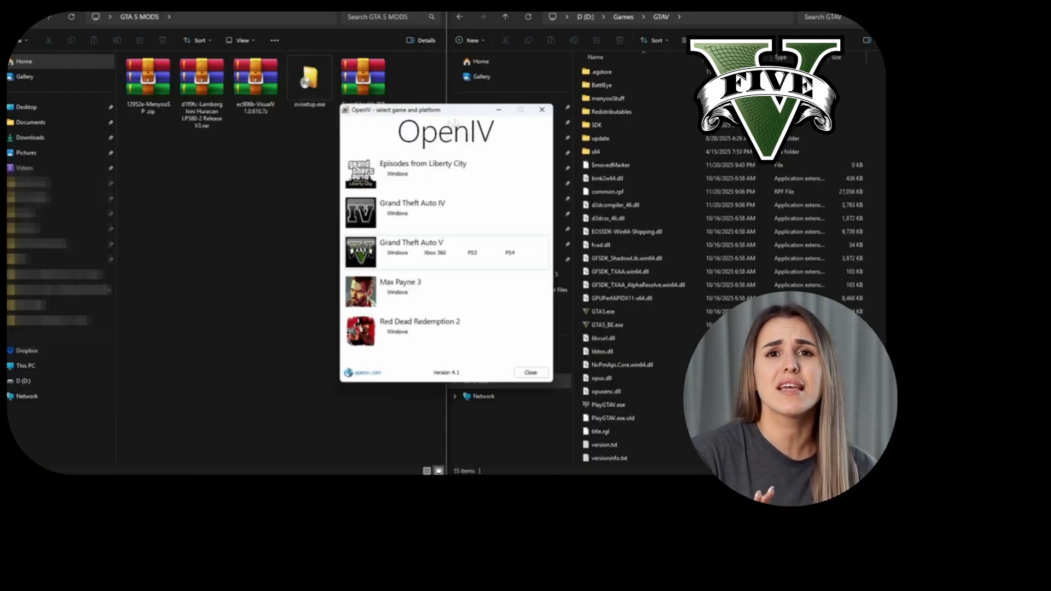
Step: Open Grand Theft Auto V for Windows in OpenIV, using D:\Games\GTAV as the game location
click(399, 254)
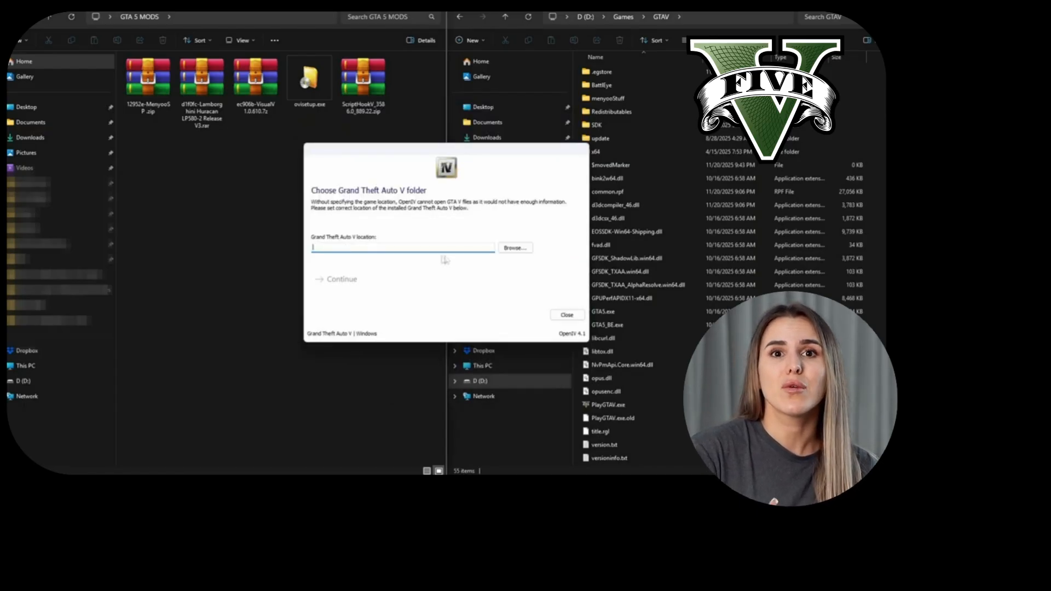
click(515, 247)
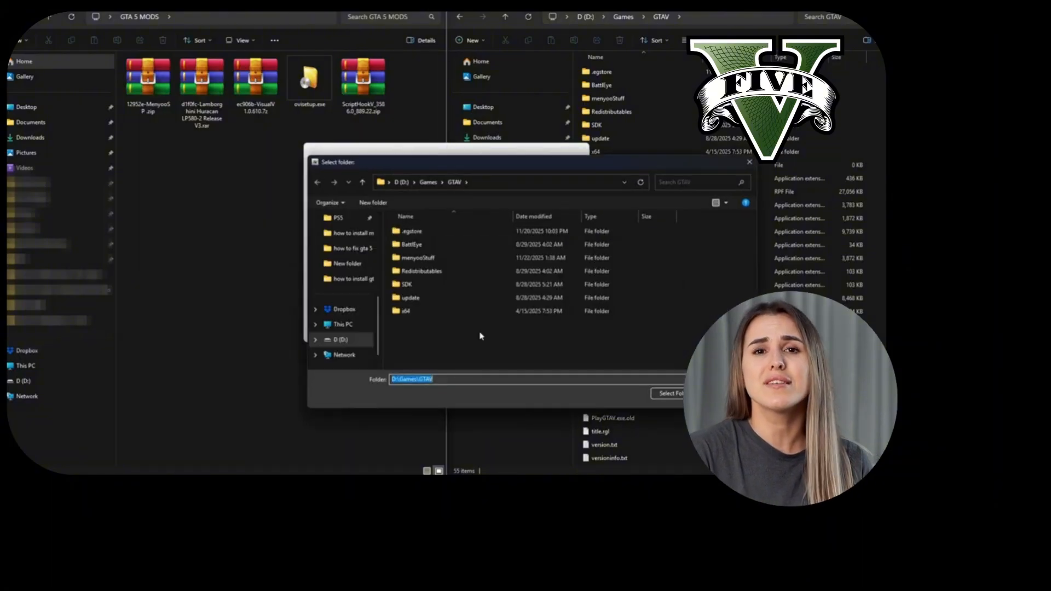
click(668, 394)
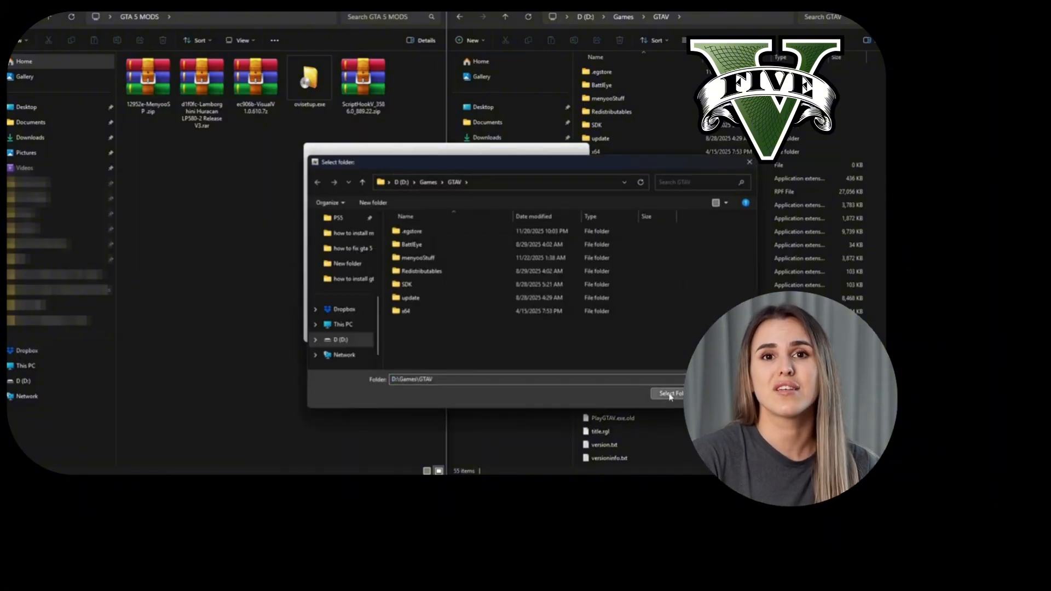
click(340, 279)
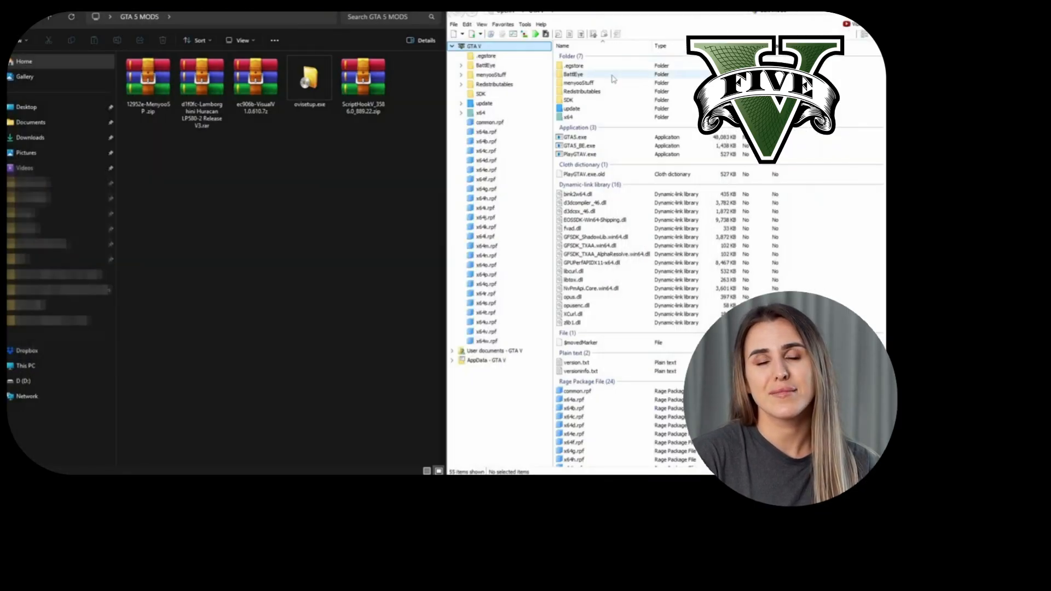
Step: Install ASI Loader, OpenIV.ASI and openCamera through the ASI Manager and close it
click(525, 25)
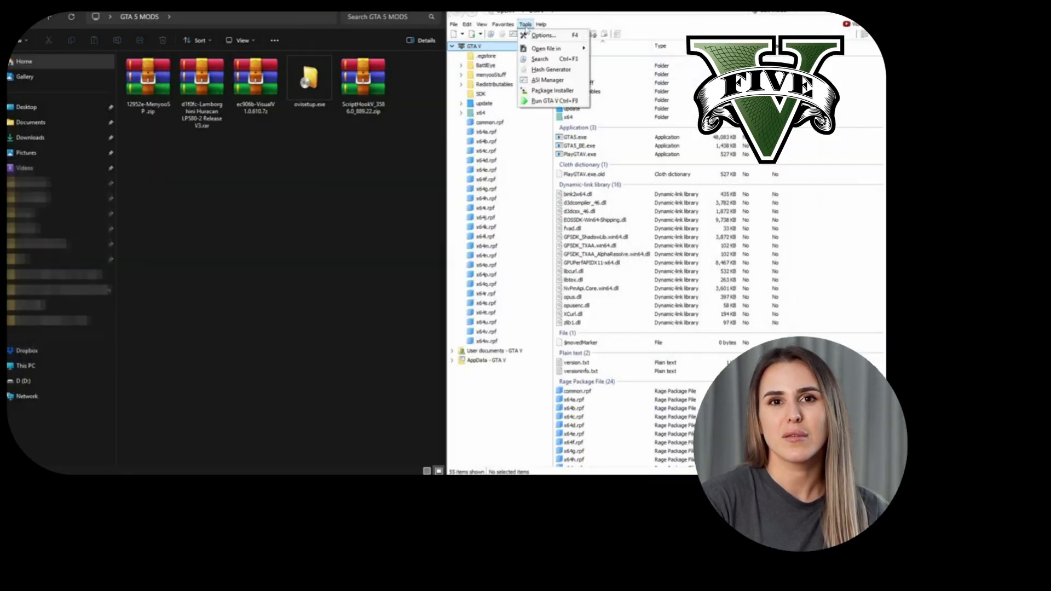
click(550, 80)
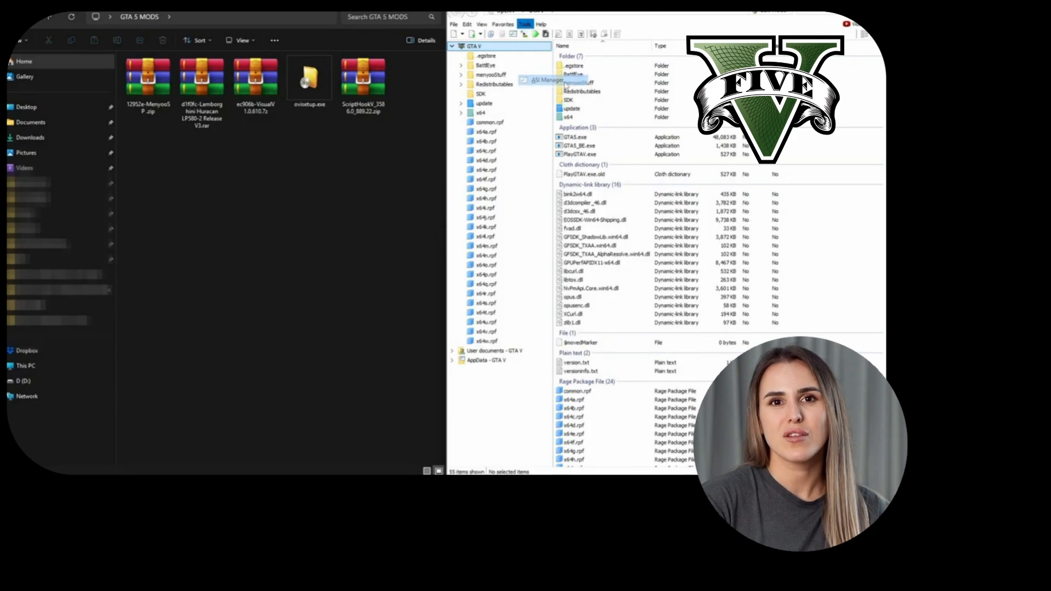
click(791, 208)
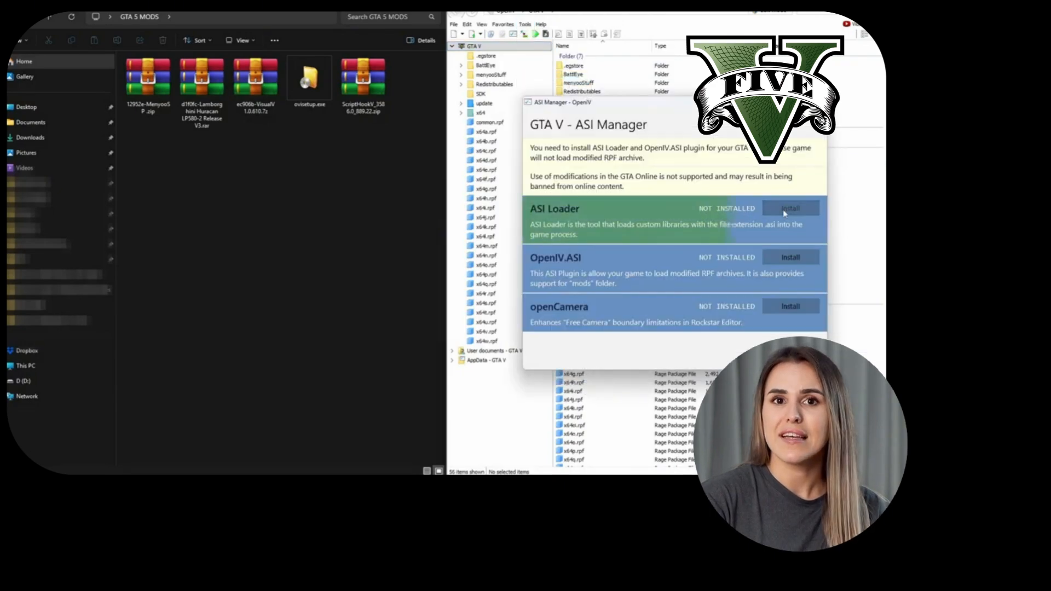
click(791, 257)
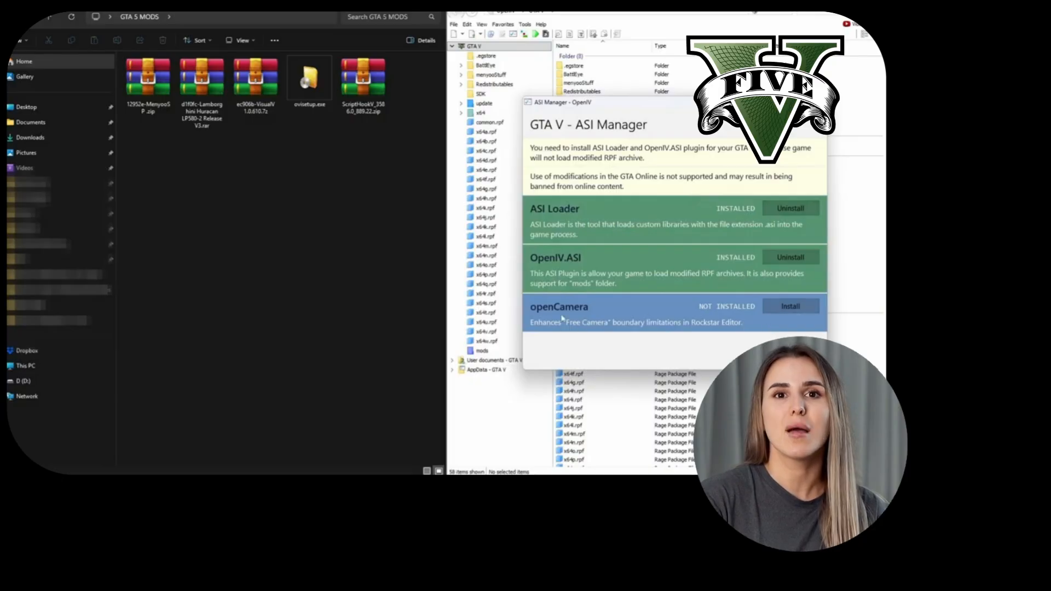
click(790, 306)
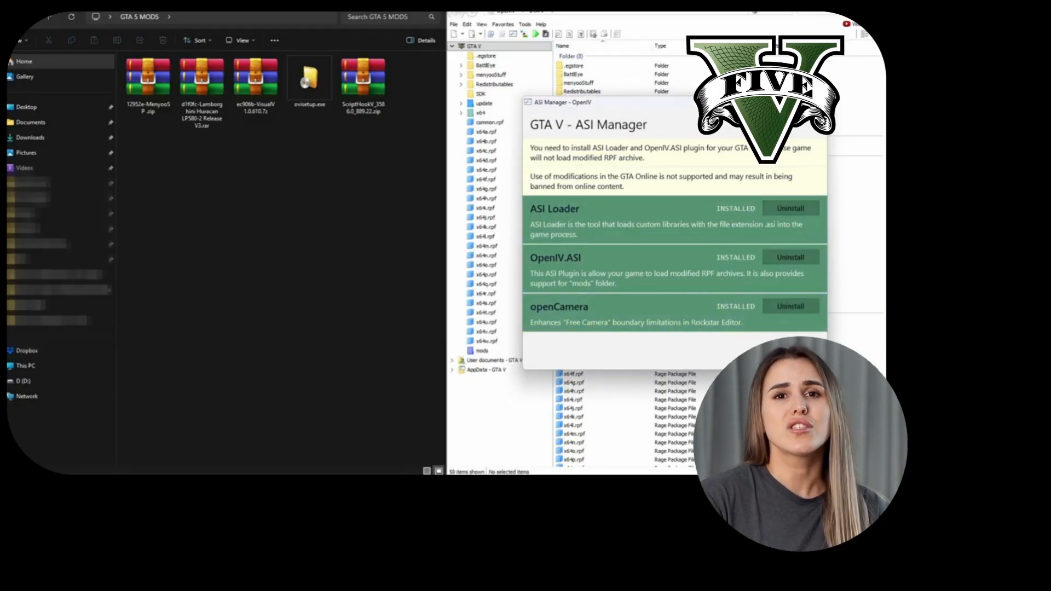
click(792, 351)
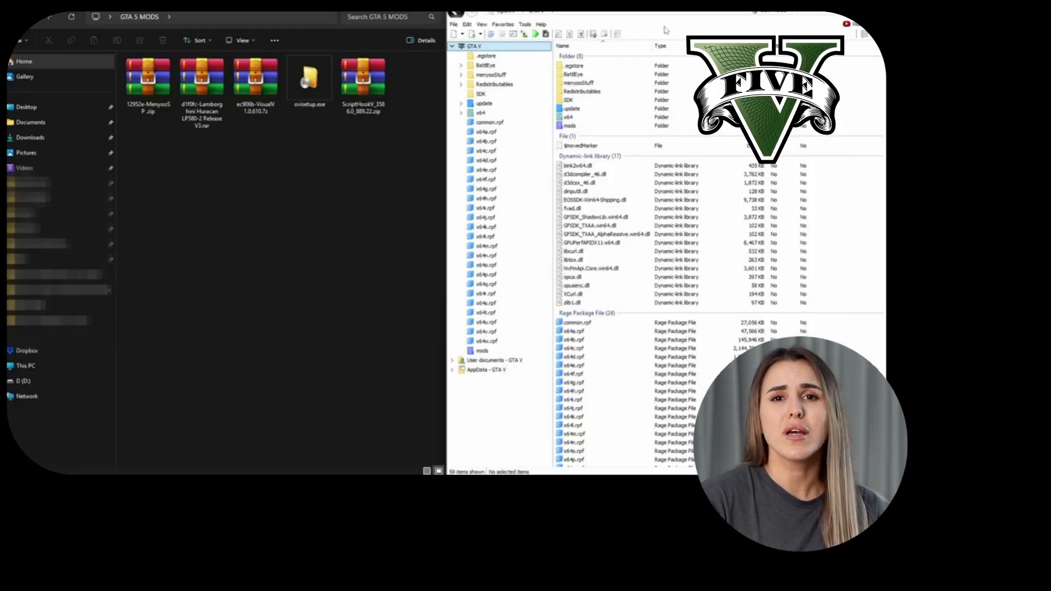
Step: Enable Edit mode for the GTA V files in OpenIV and confirm it
click(770, 15)
click(482, 268)
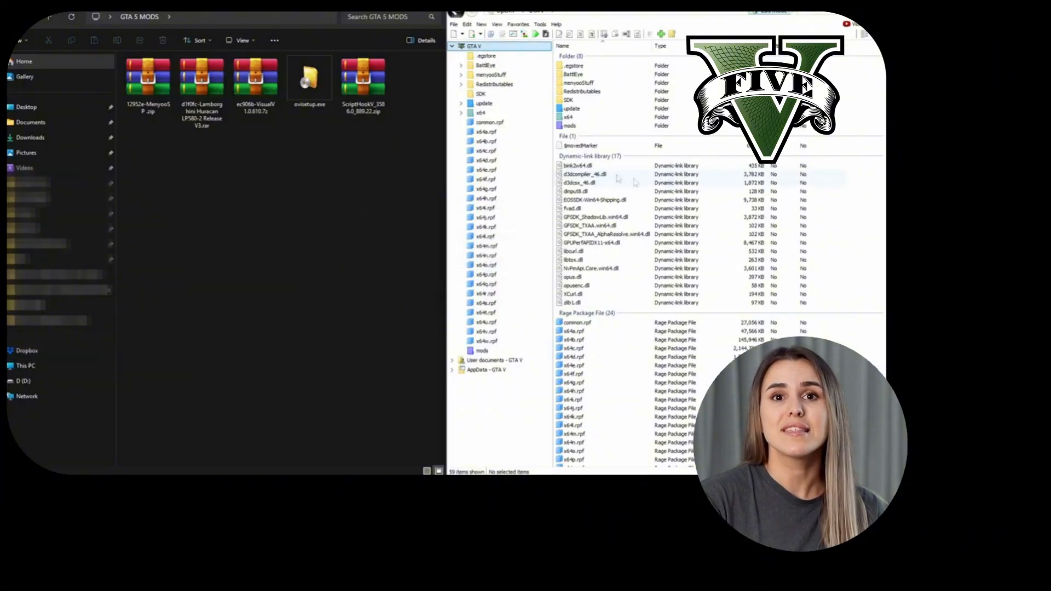
Step: Extract the Lamborghini Huracan LP580-2 archive into its own folder in GTA 5 MODS and open the extracted V3 folder
click(204, 82)
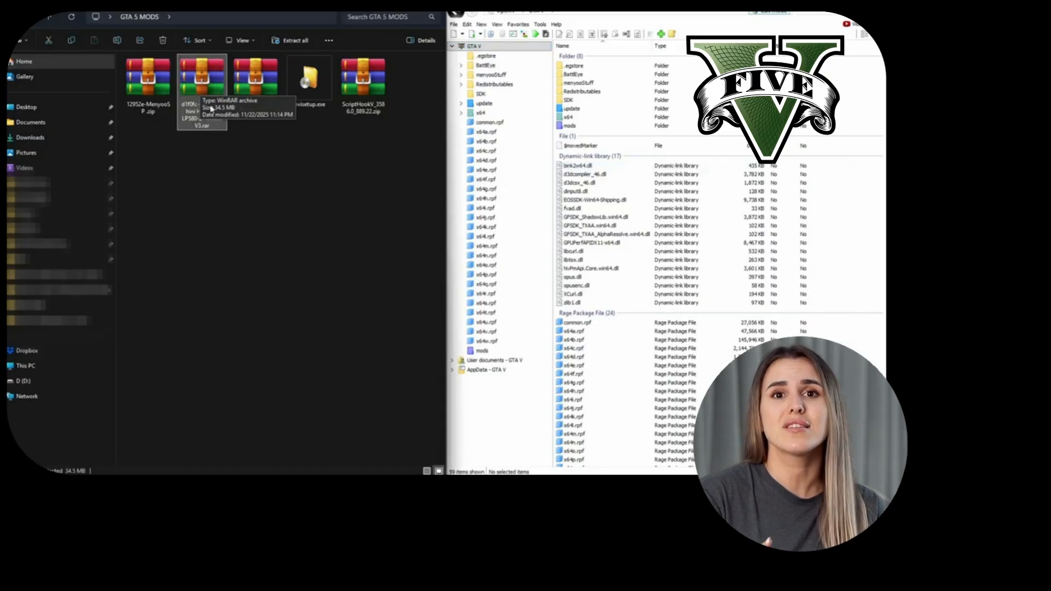
right_click(201, 92)
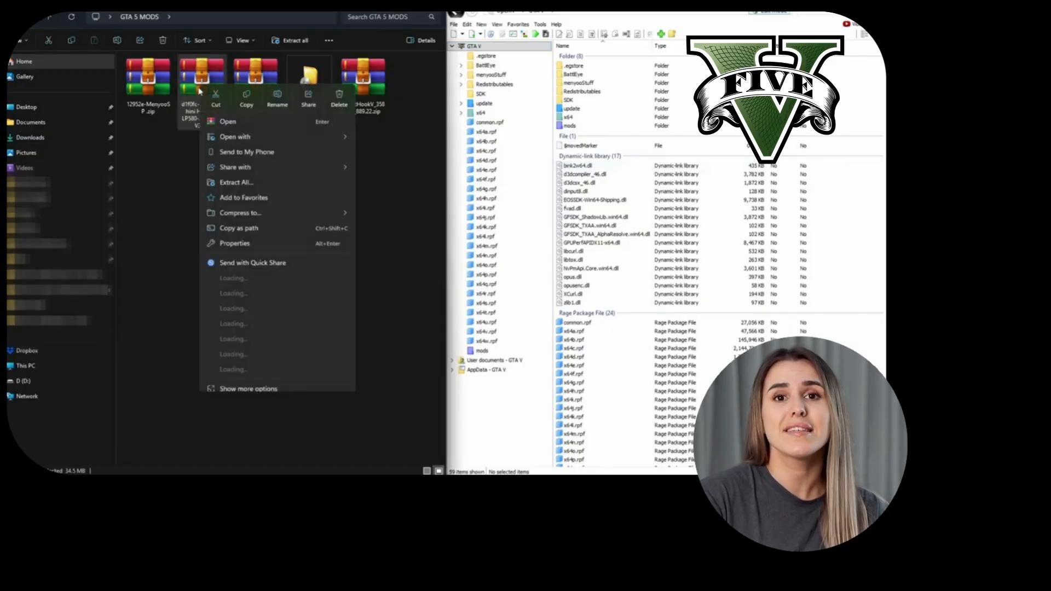
click(236, 185)
click(532, 328)
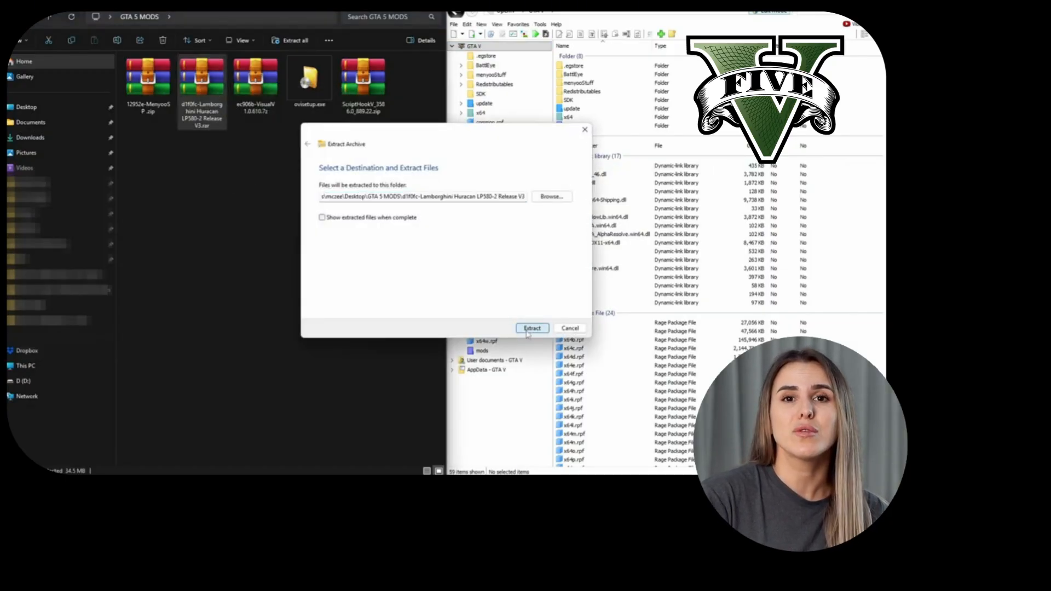
click(147, 86)
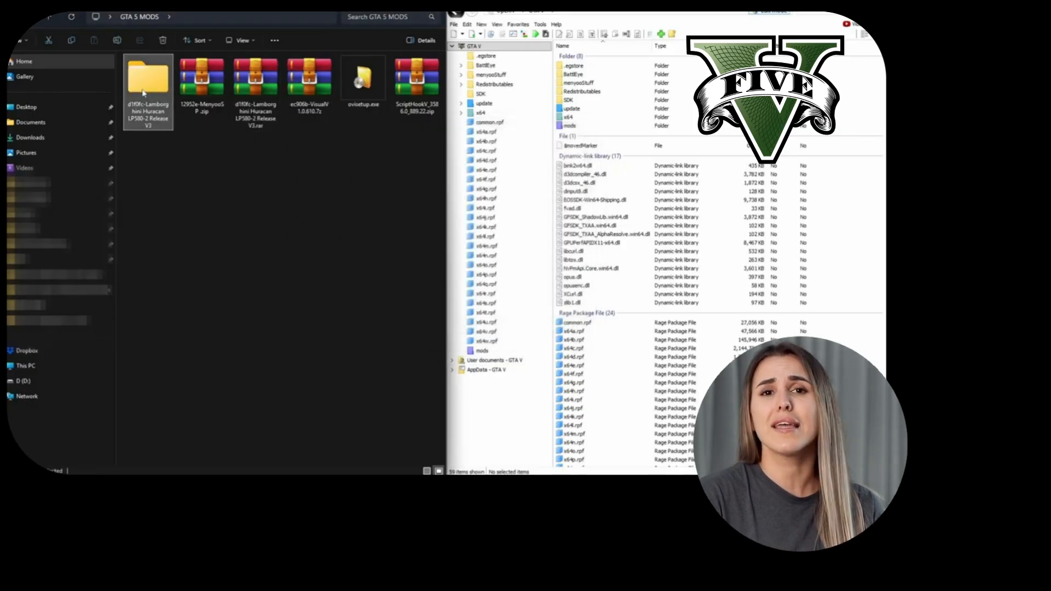
double_click(152, 89)
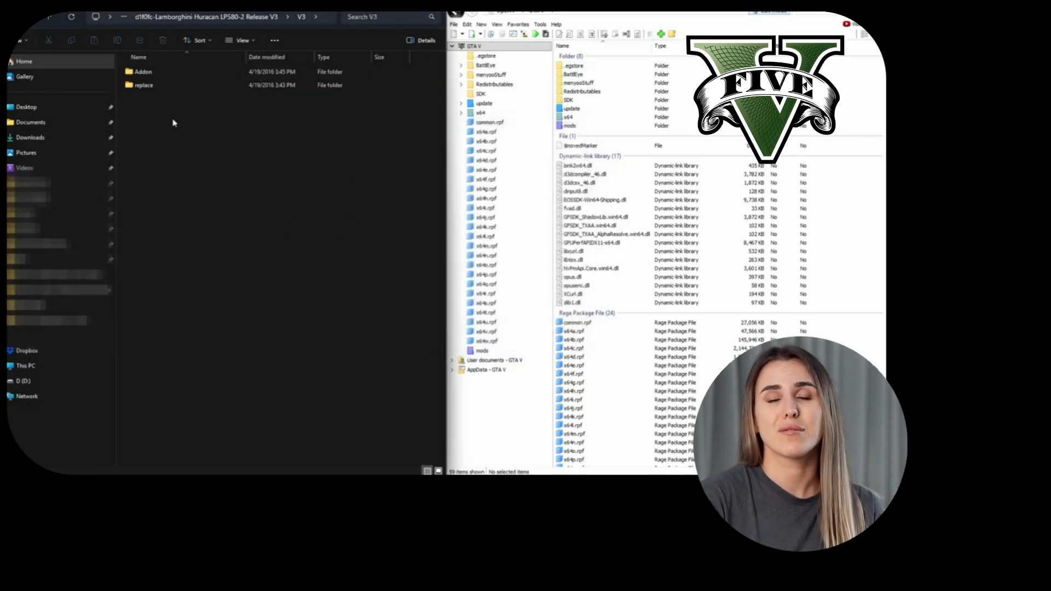
Step: Open Readme.txt in the mod's replace folder and examine its installation instructions
click(157, 86)
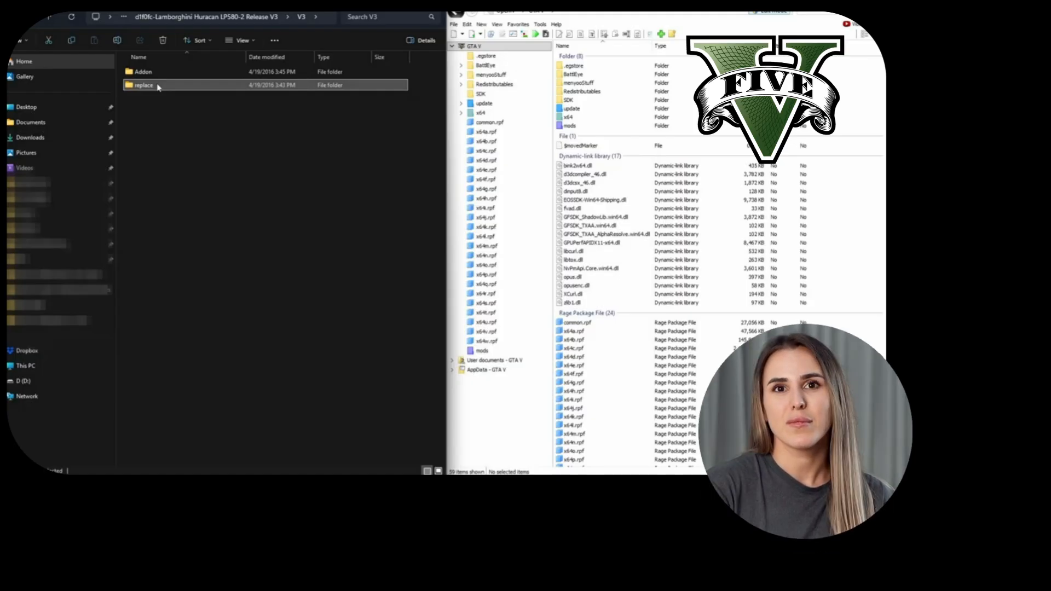
double_click(157, 87)
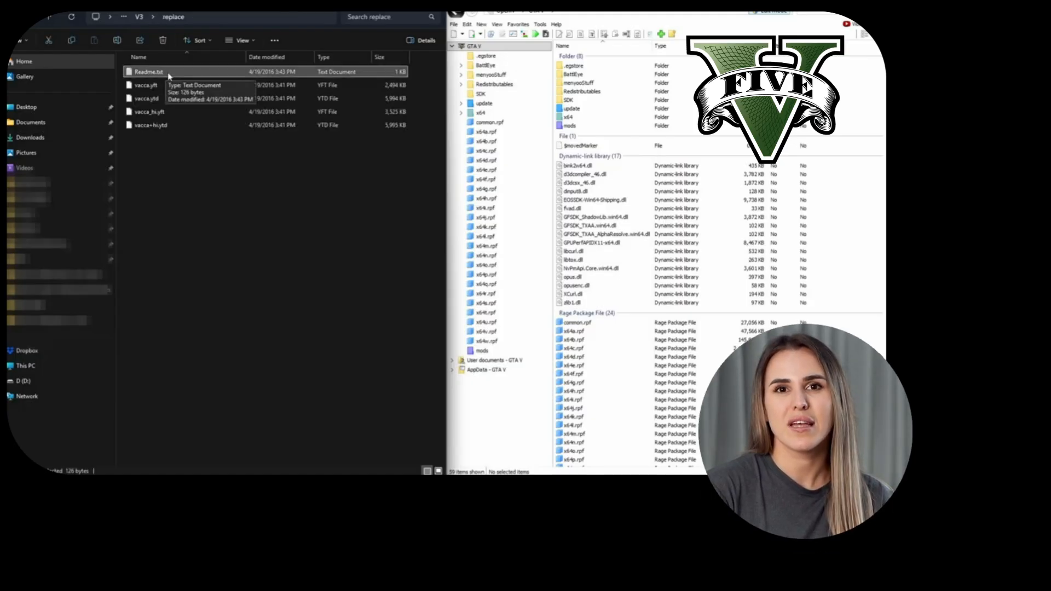
right_click(169, 76)
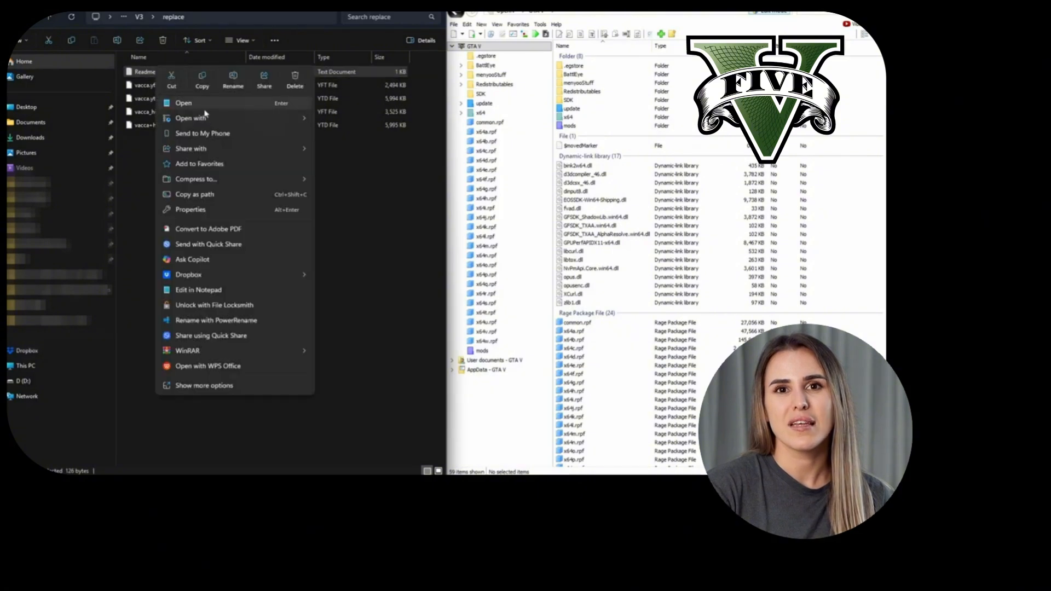
mouse_move(199, 117)
click(352, 117)
drag(225, 118, 386, 119)
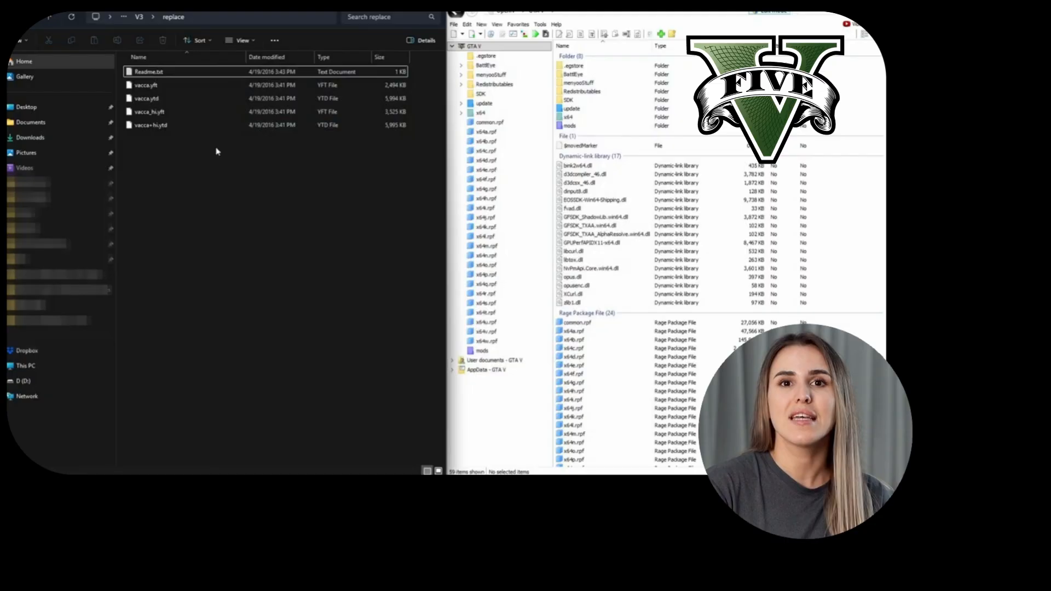
Step: Go back to the Addon folder, open its Readme.txt and read through the add-on installation instructions
key(alt+Left)
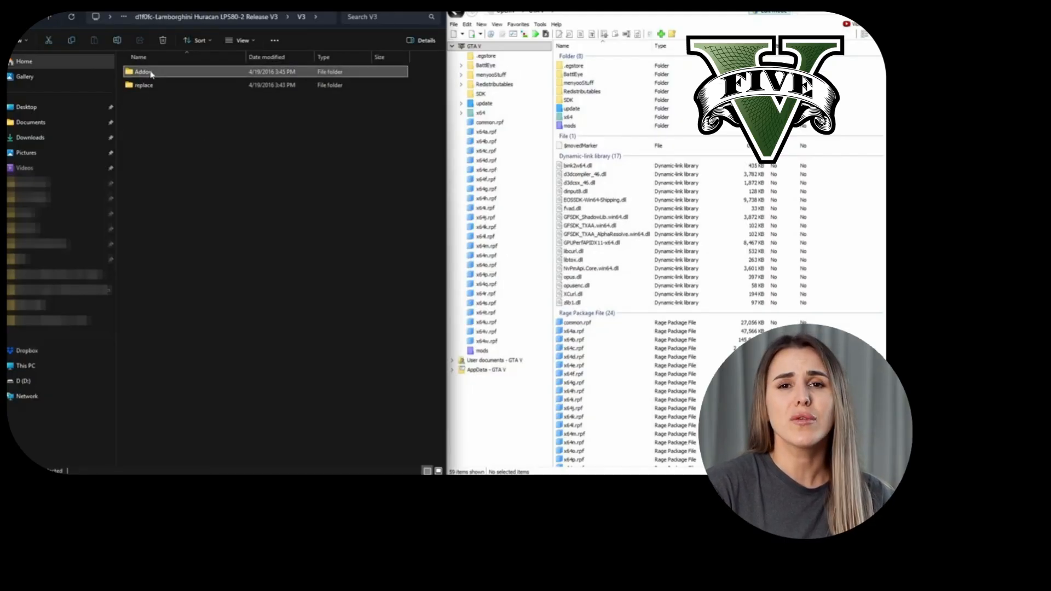
double_click(153, 73)
click(189, 86)
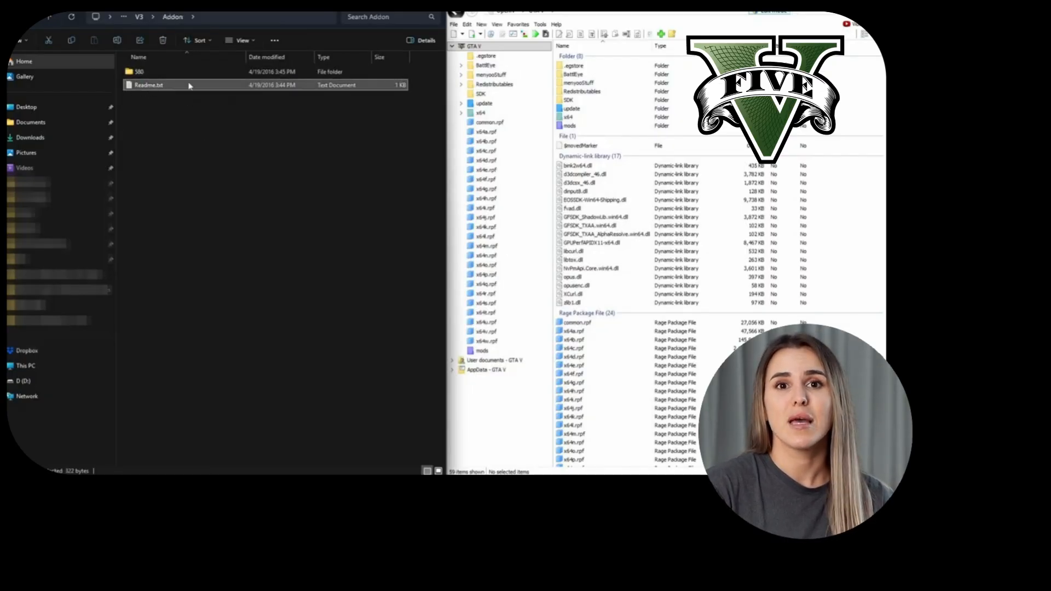
right_click(148, 90)
mouse_move(273, 99)
click(341, 102)
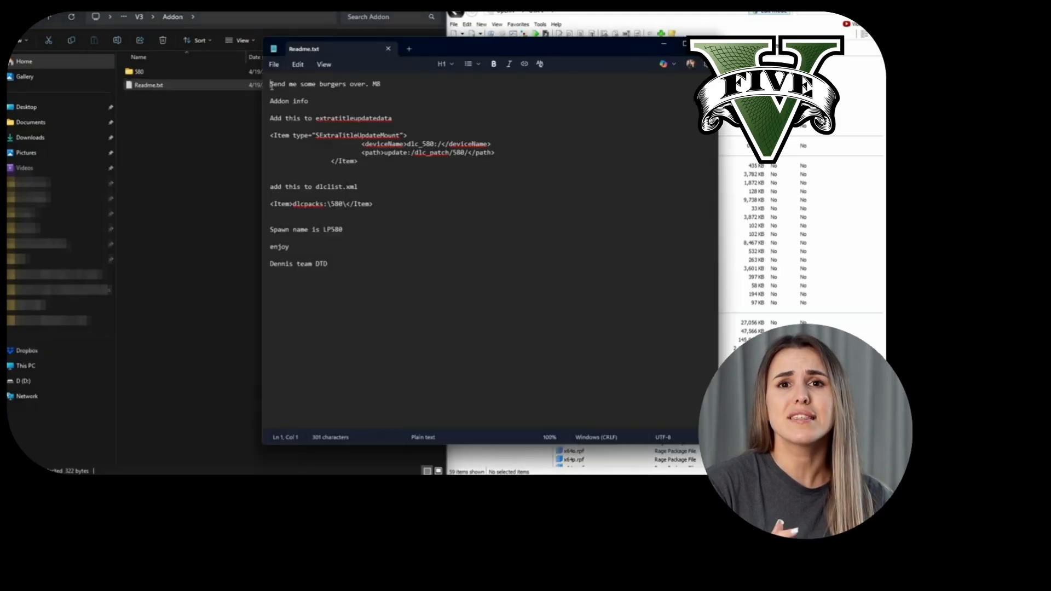
drag(270, 83, 514, 265)
click(513, 265)
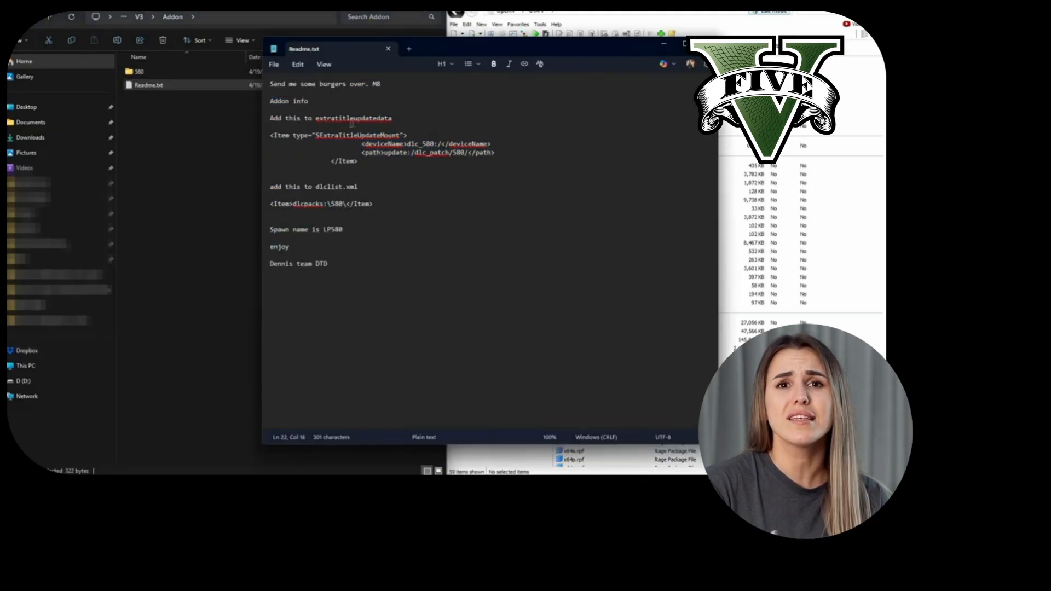
Step: Review the readme's extratitleupdatedata entry and its dlclist.xml entry for the 580 add-on
drag(358, 143, 496, 156)
click(497, 181)
drag(374, 203, 262, 207)
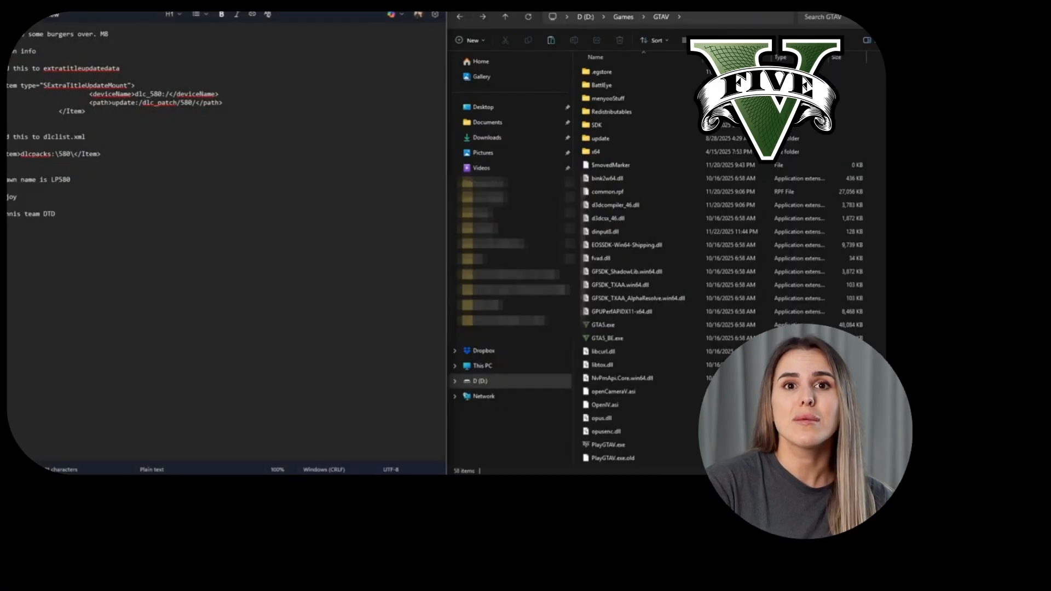
Step: Create a new folder named mods in the GTAV game folder
click(617, 86)
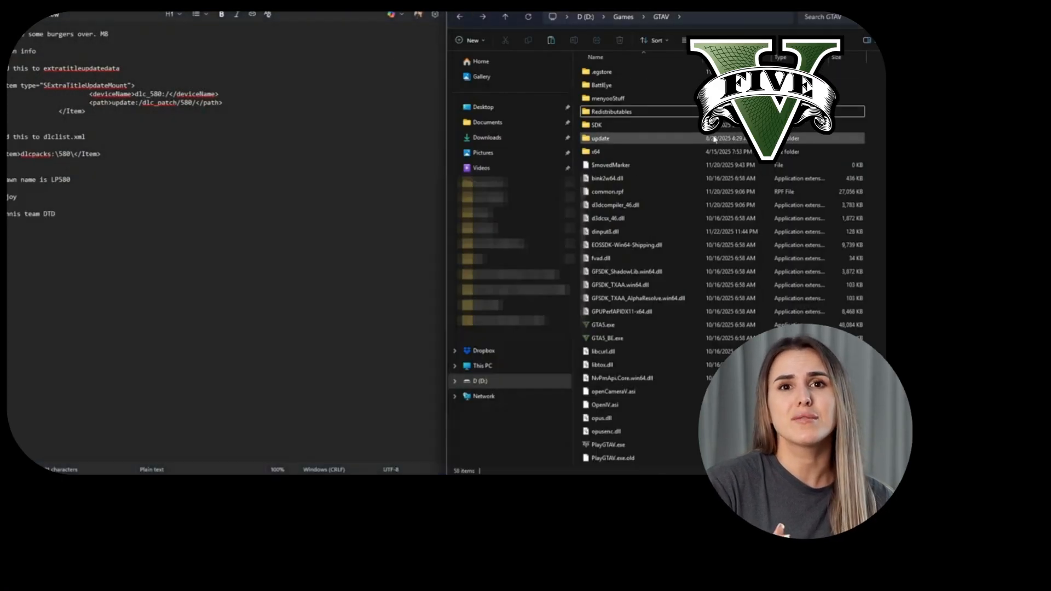
right_click(871, 132)
mouse_move(750, 231)
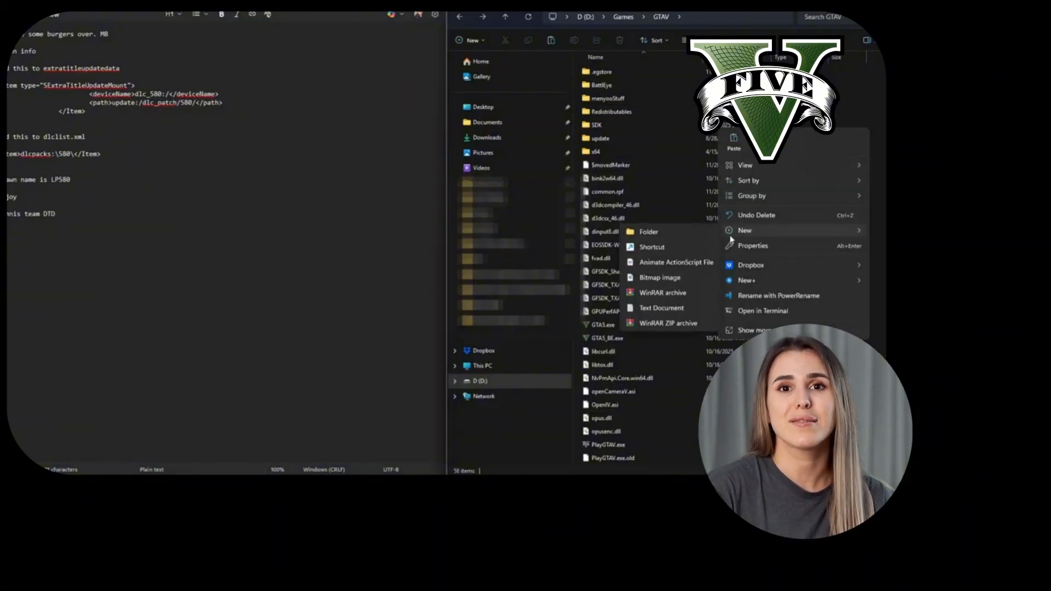
click(653, 235)
text(mod)
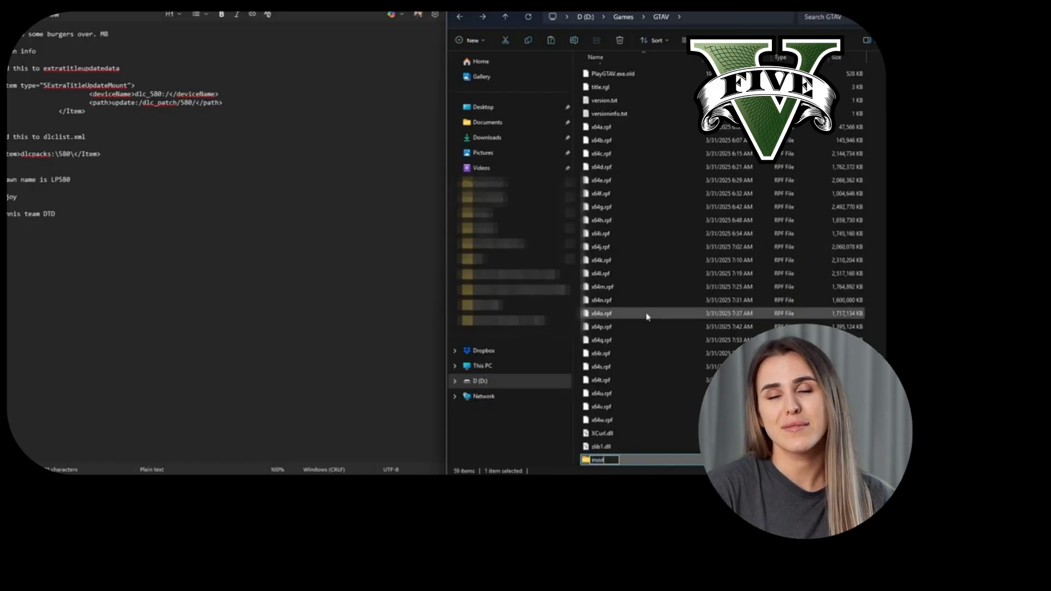
text(s)
key(Return)
Step: Copy the update folder from the GTAV game folder into the new mods folder
click(600, 153)
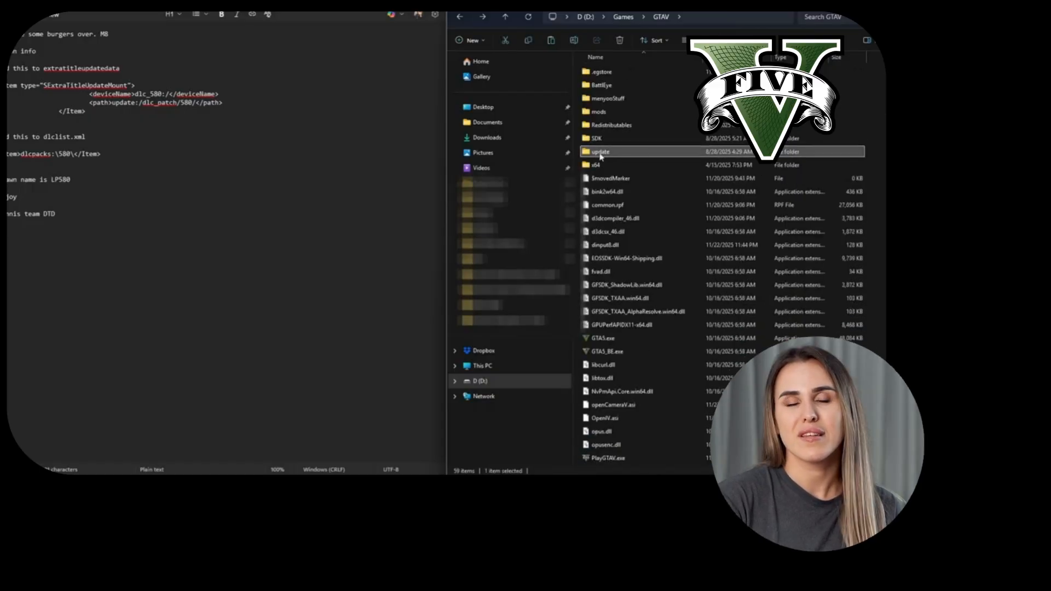
right_click(611, 155)
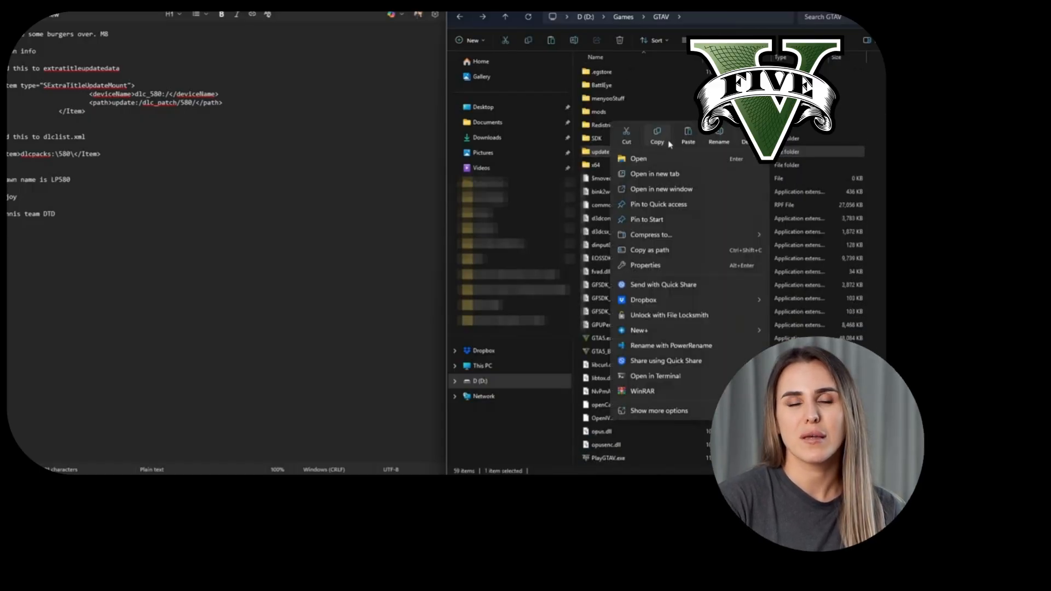
click(601, 112)
double_click(602, 113)
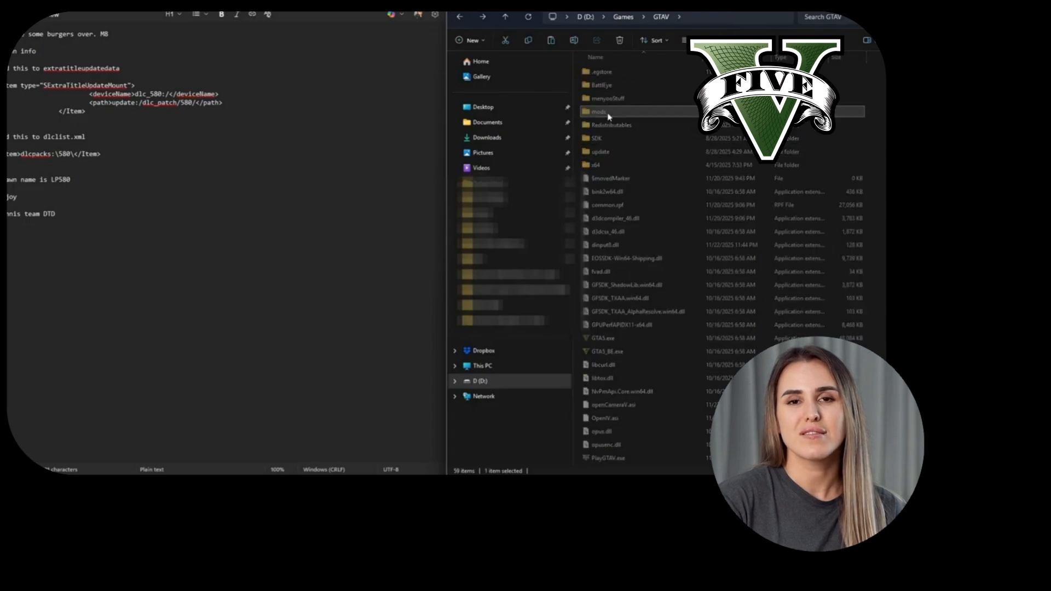
right_click(608, 115)
click(629, 132)
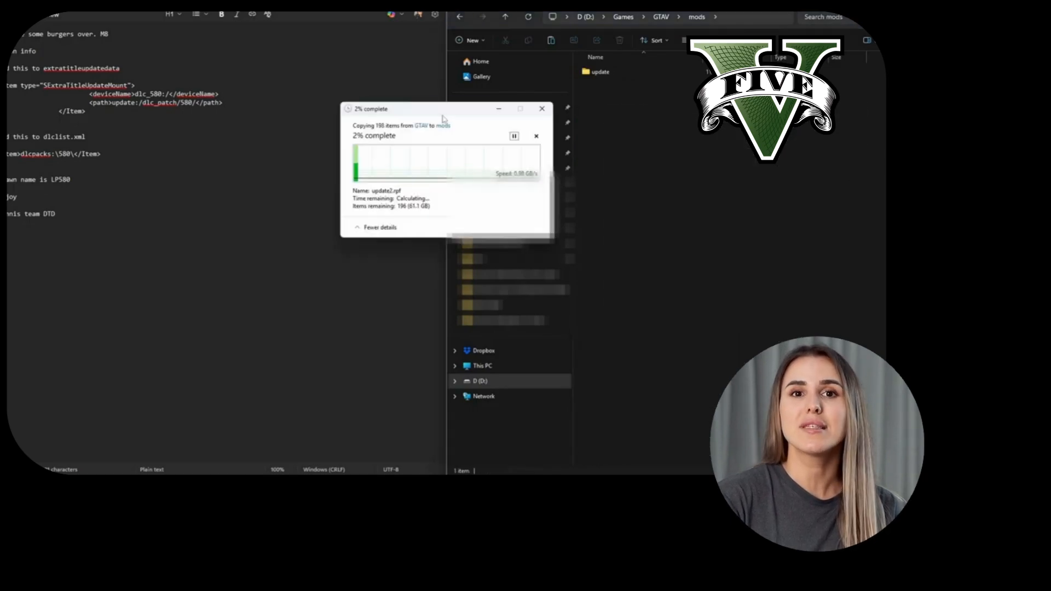
drag(442, 116, 684, 144)
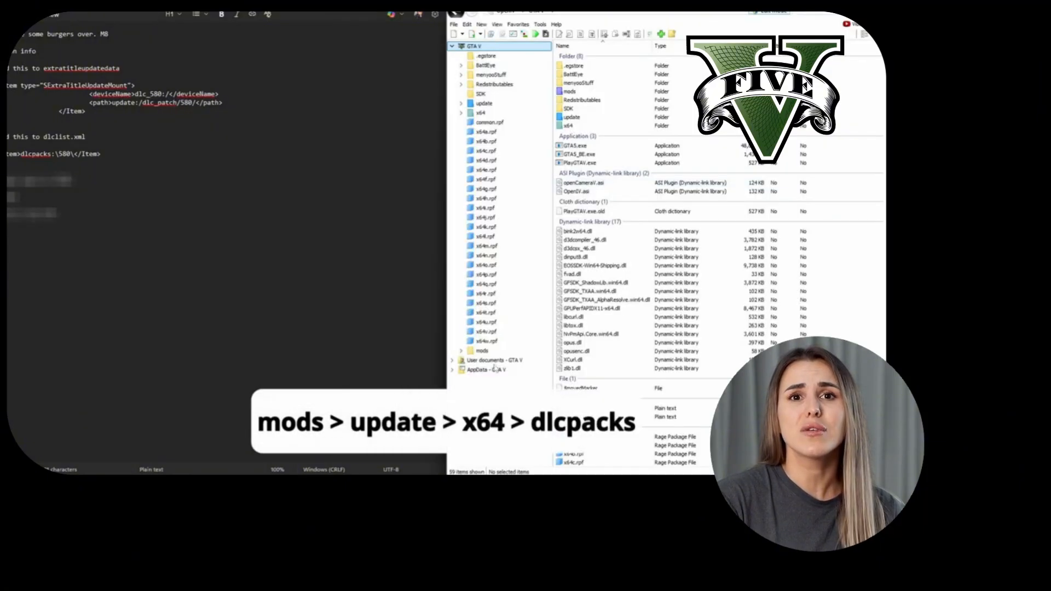
Step: Add the 580 folder from the mod's Addon folder to mods > update > x64 > dlcpacks in OpenIV
click(481, 351)
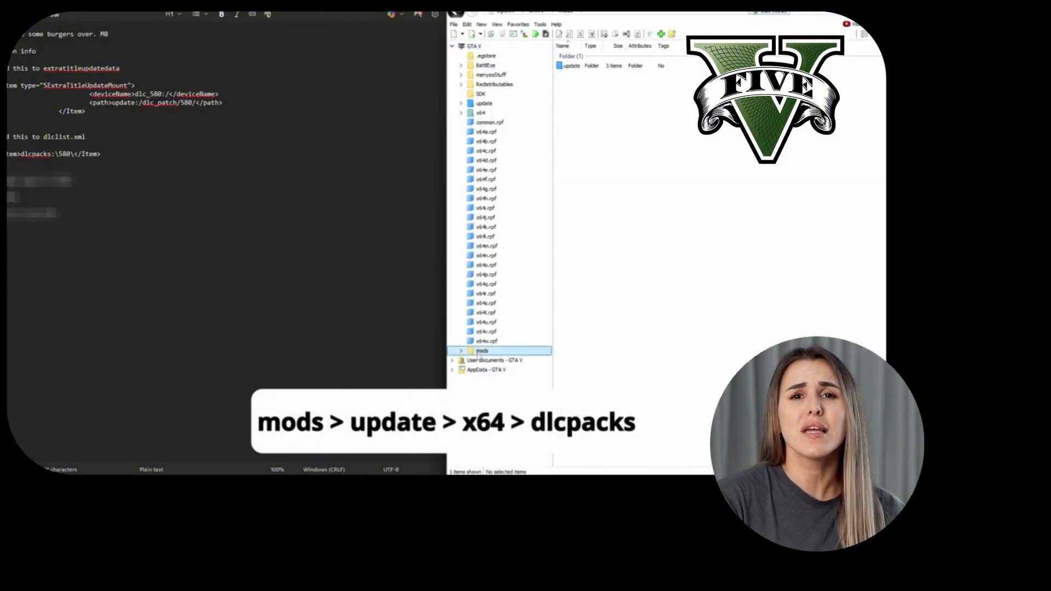
click(571, 67)
double_click(571, 67)
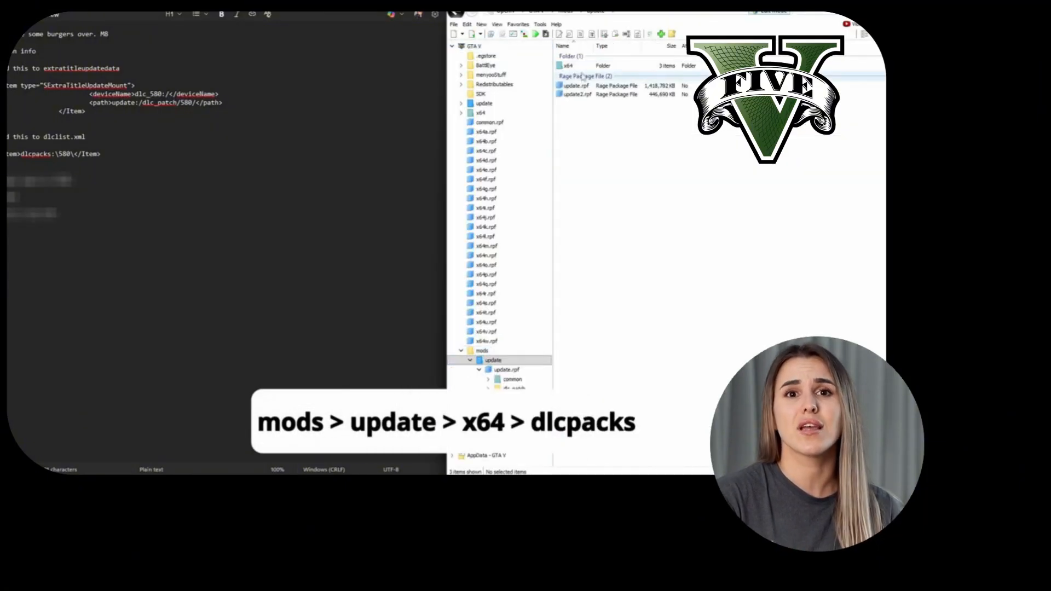
double_click(582, 76)
double_click(586, 75)
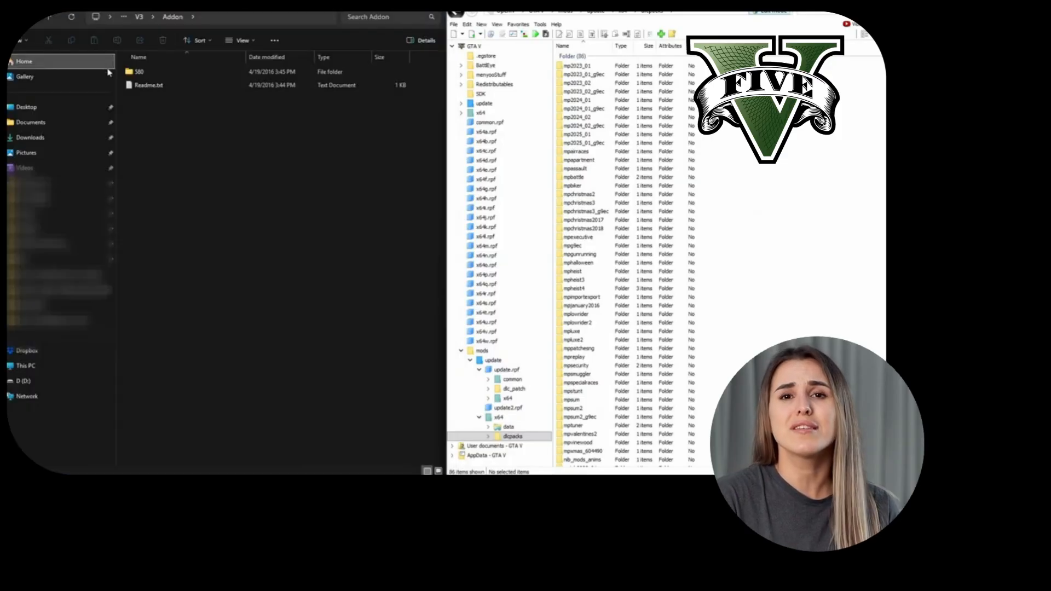
click(139, 72)
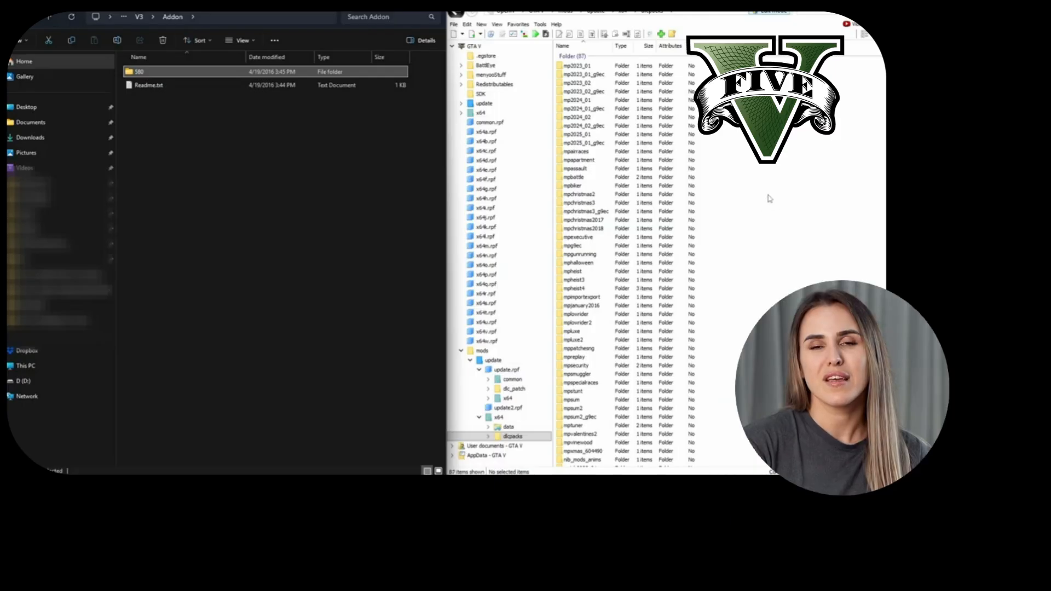
scroll(768, 199, down, 14)
click(585, 452)
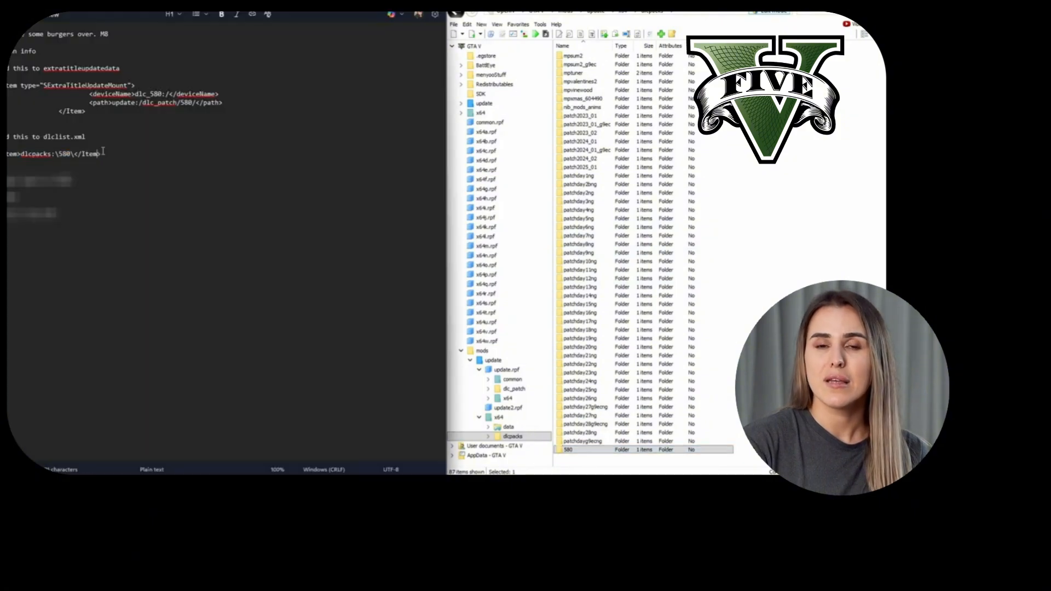
Step: Highlight the readme's dlcpacks:\580\ line and open dlclist.xml from mods > update > update.rpf > common > data for editing
drag(103, 153, 13, 155)
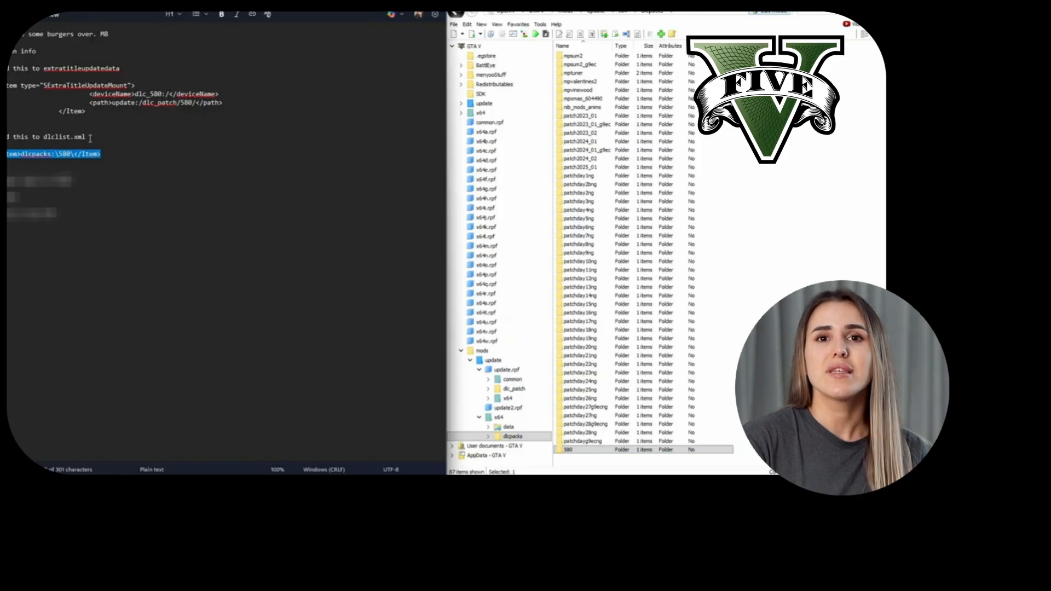
click(492, 361)
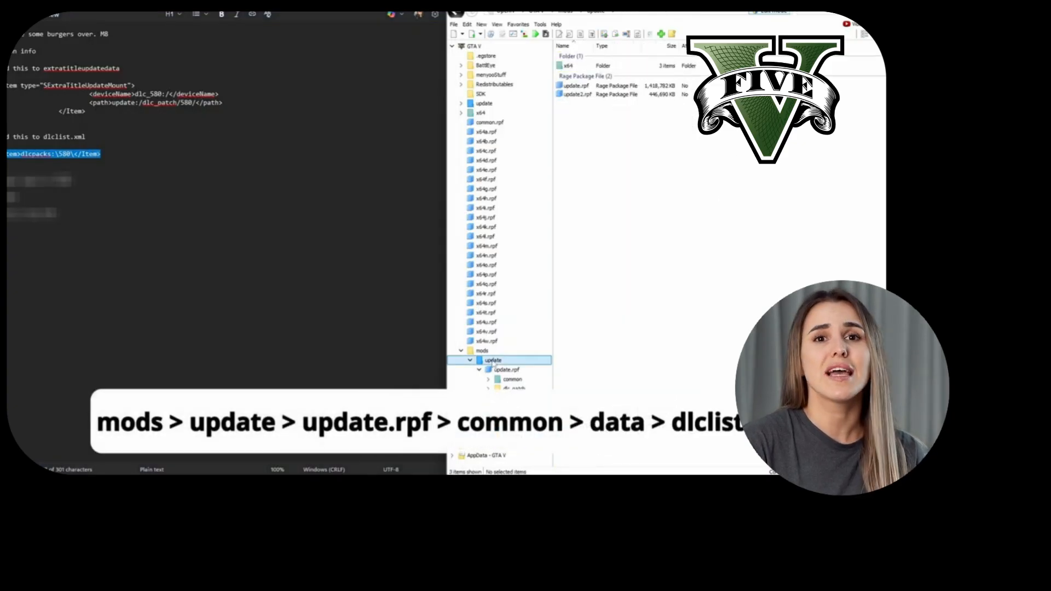
double_click(576, 86)
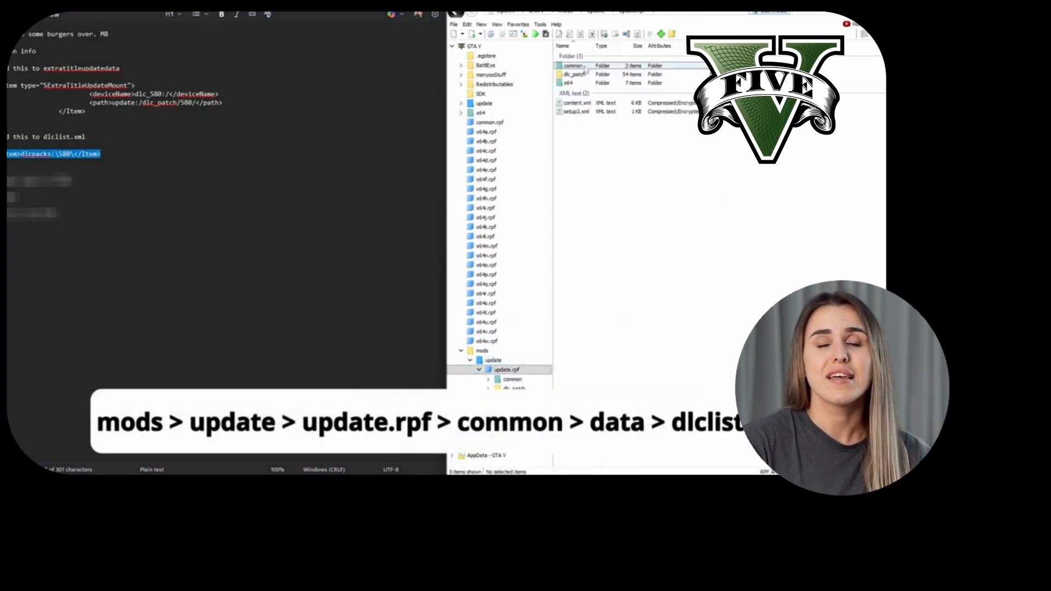
double_click(572, 66)
double_click(580, 68)
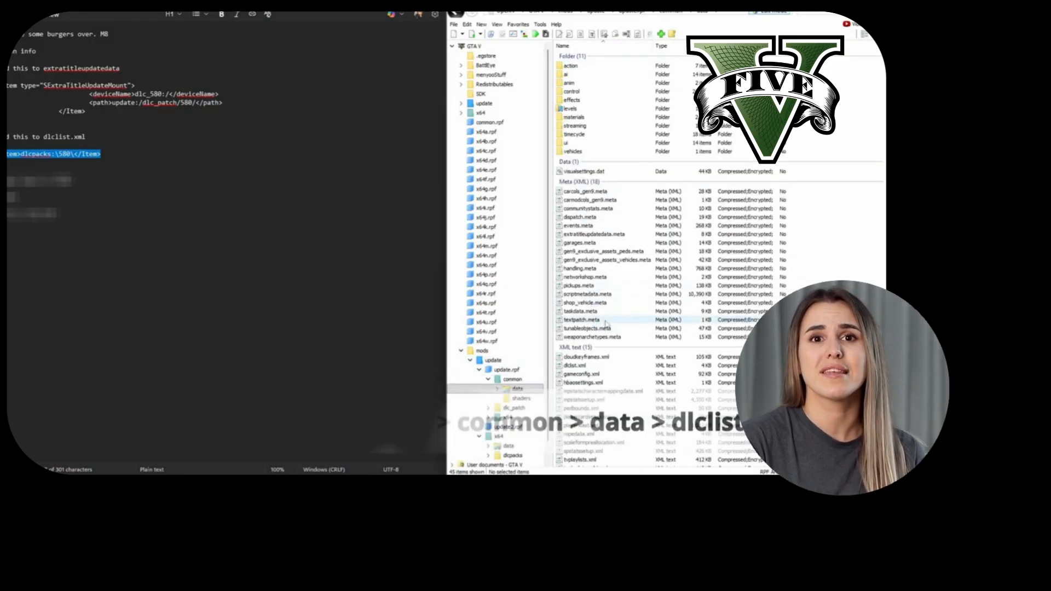
right_click(580, 366)
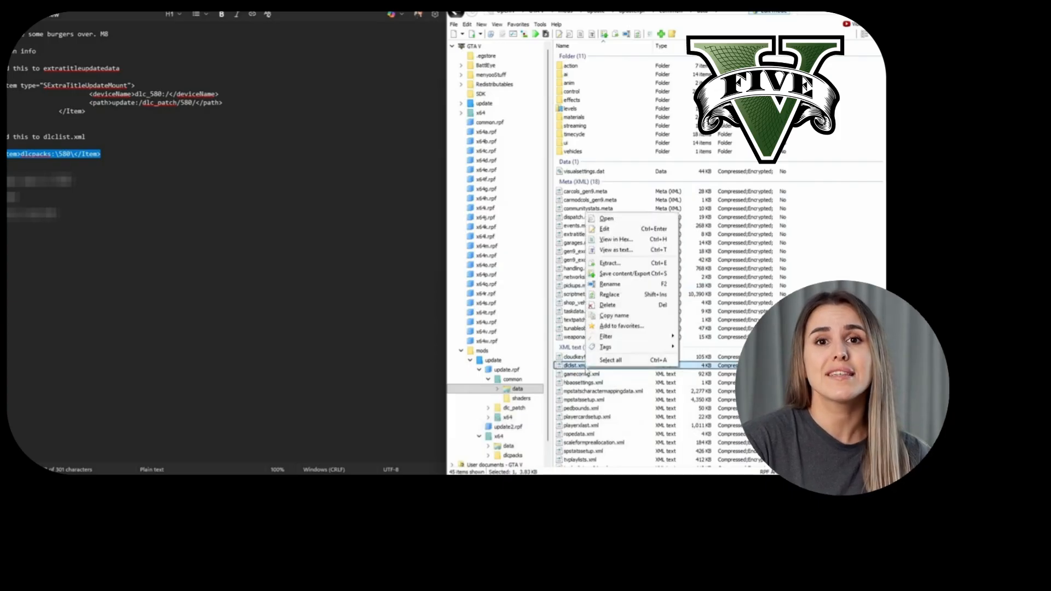
click(622, 232)
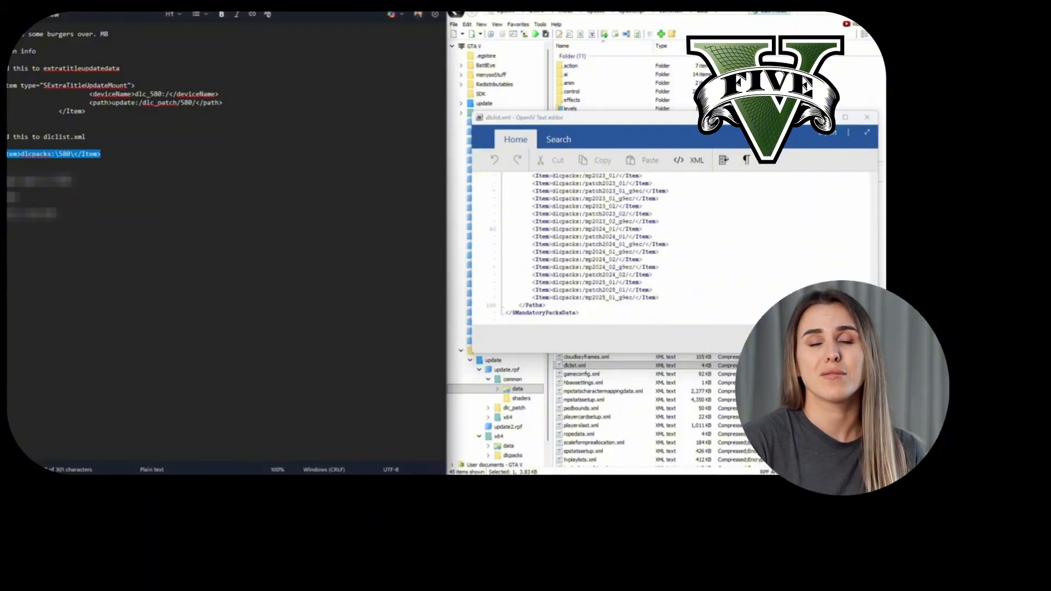
Step: Duplicate the last Item line of dlclist.xml, dlcpacks:/mp2025_01_g9ec/, onto a new line directly below it
click(661, 300)
drag(661, 300, 530, 301)
right_click(584, 302)
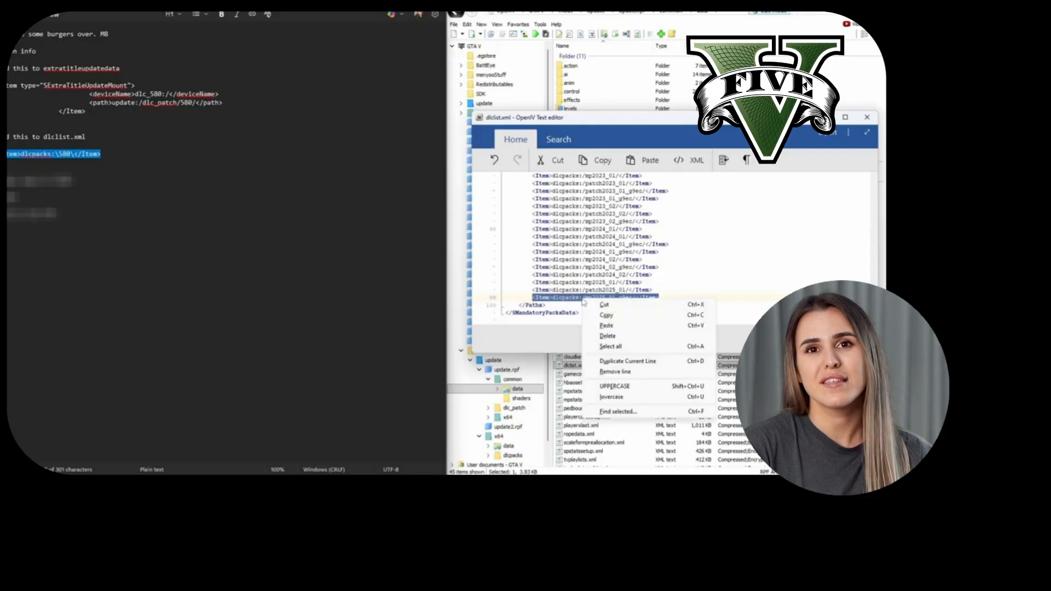
click(613, 315)
click(665, 300)
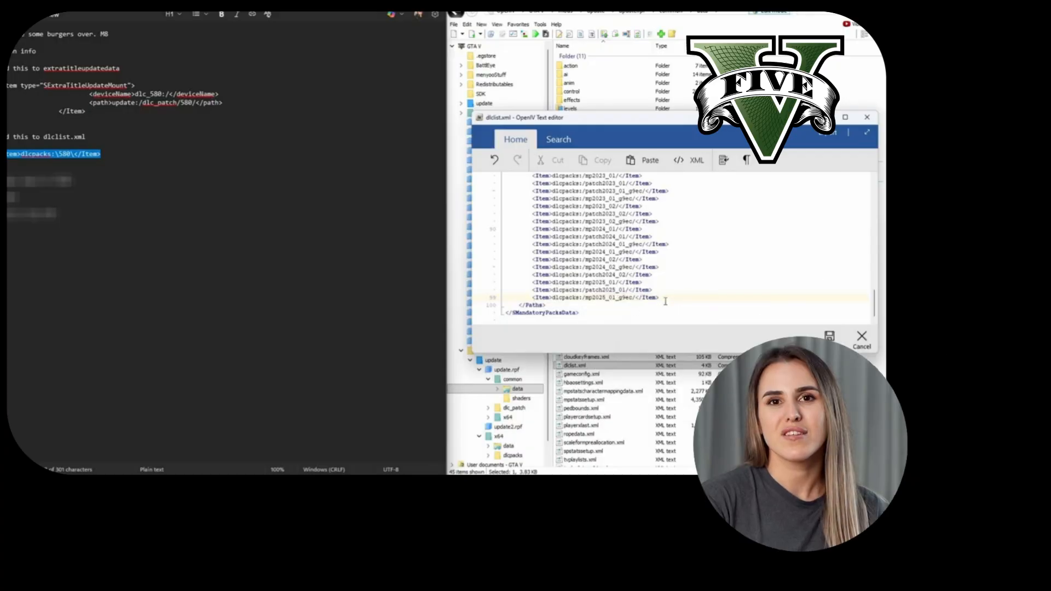
key(Return)
right_click(594, 305)
click(629, 328)
Step: Change the pack name in the duplicated Item line to 580 and save dlclist.xml
drag(586, 305, 634, 305)
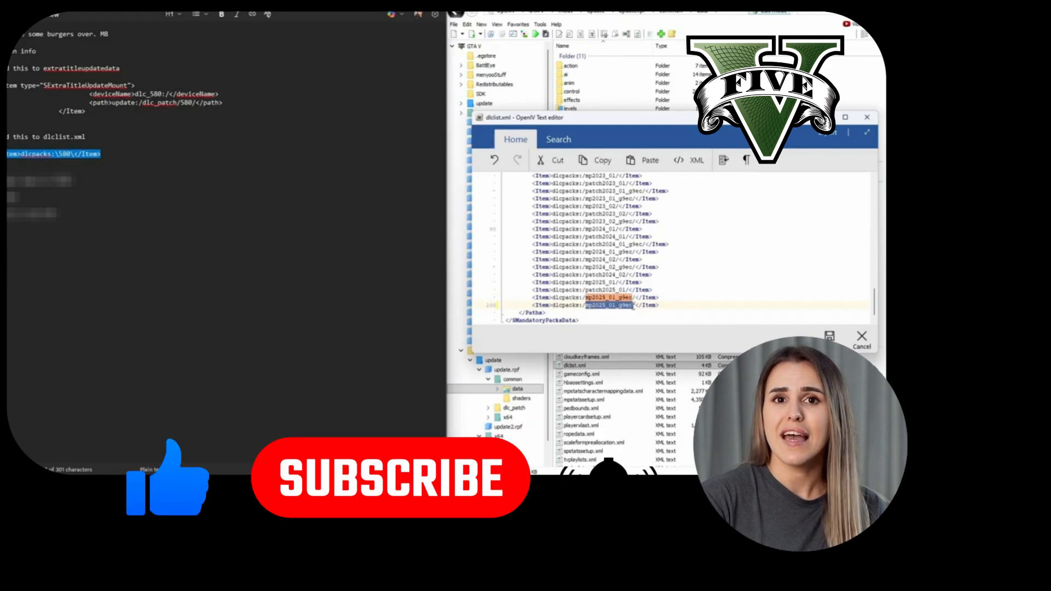
key(BackSpace)
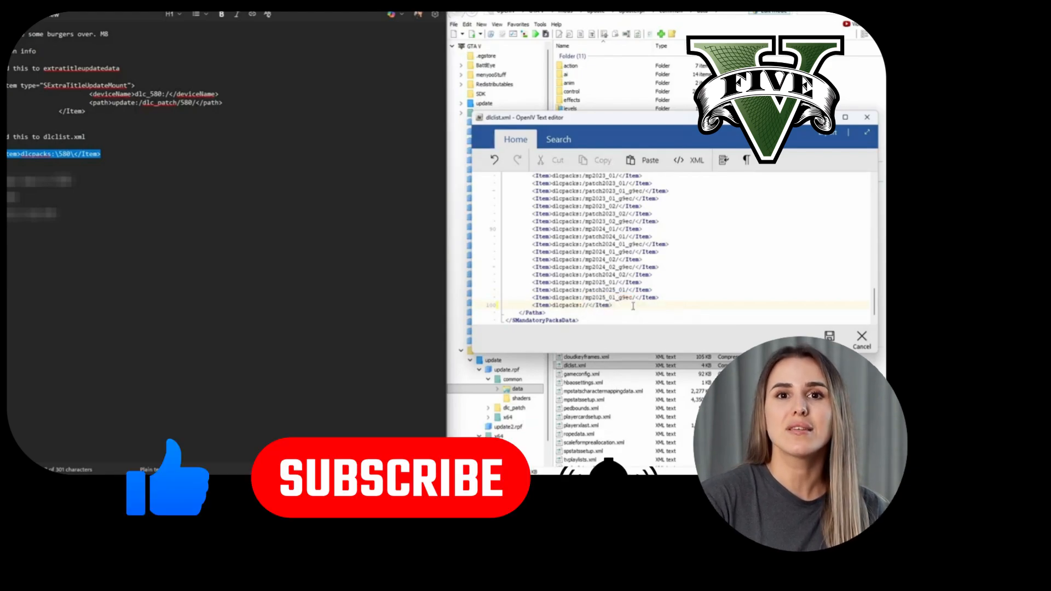
text(580)
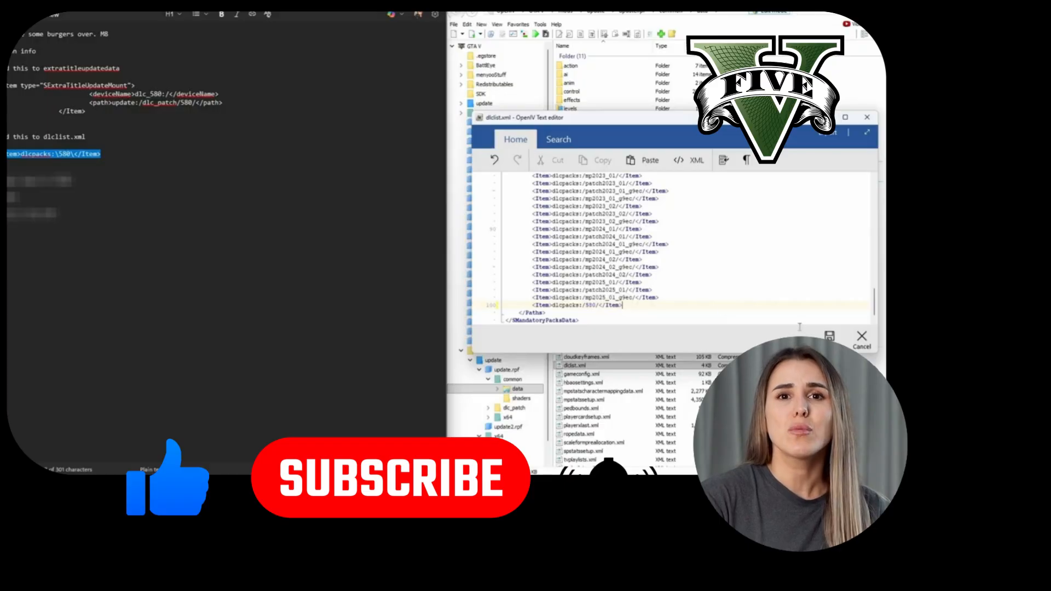
click(829, 337)
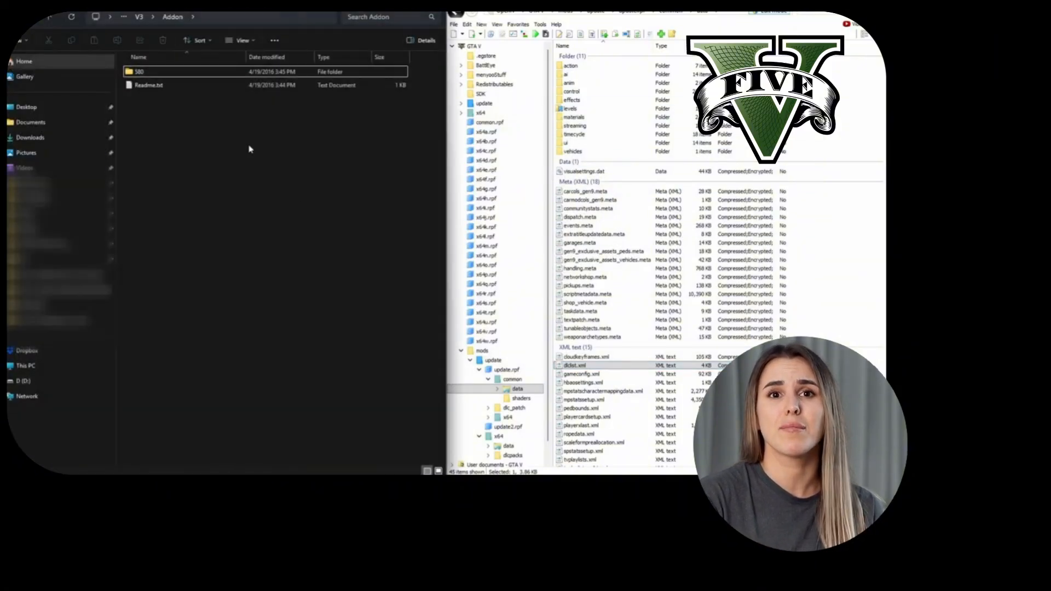
Step: Return to the GTA 5 MODS folder and delete the Lamborghini Huracan folder together with its archive
key(alt+Left)
key(alt+Left)
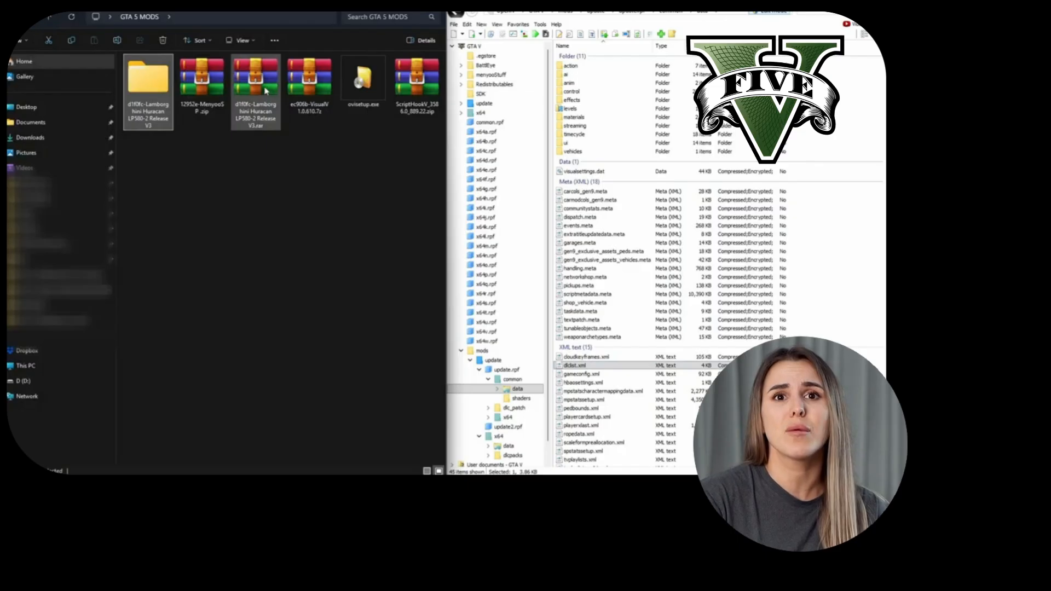
ctrl+click(265, 91)
right_click(264, 89)
click(364, 96)
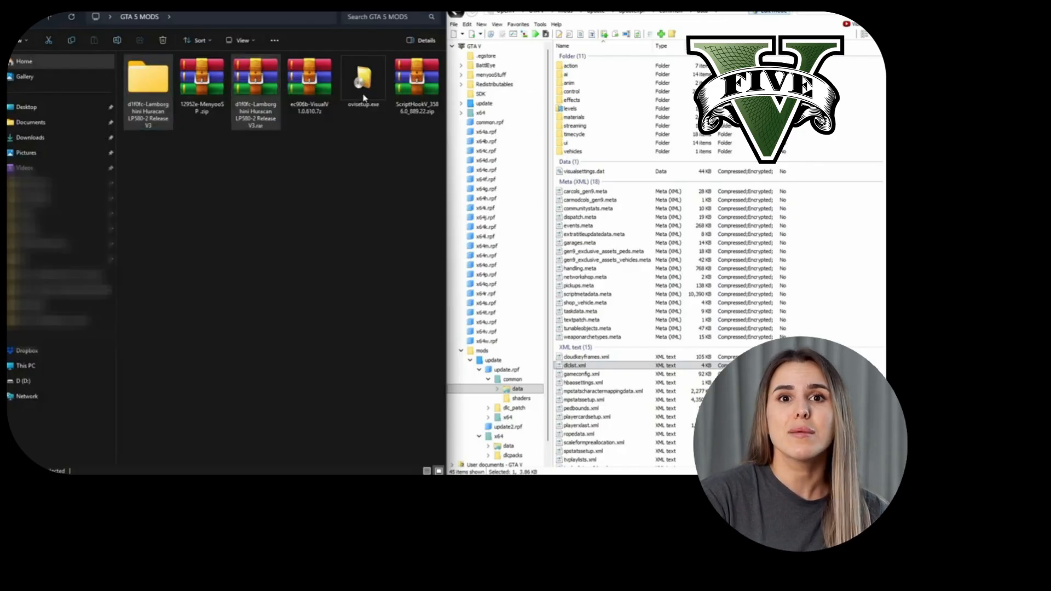
Step: Extract the VisualV 1.0.610 archive into its own folder in GTA 5 MODS and open the extracted folder
click(221, 92)
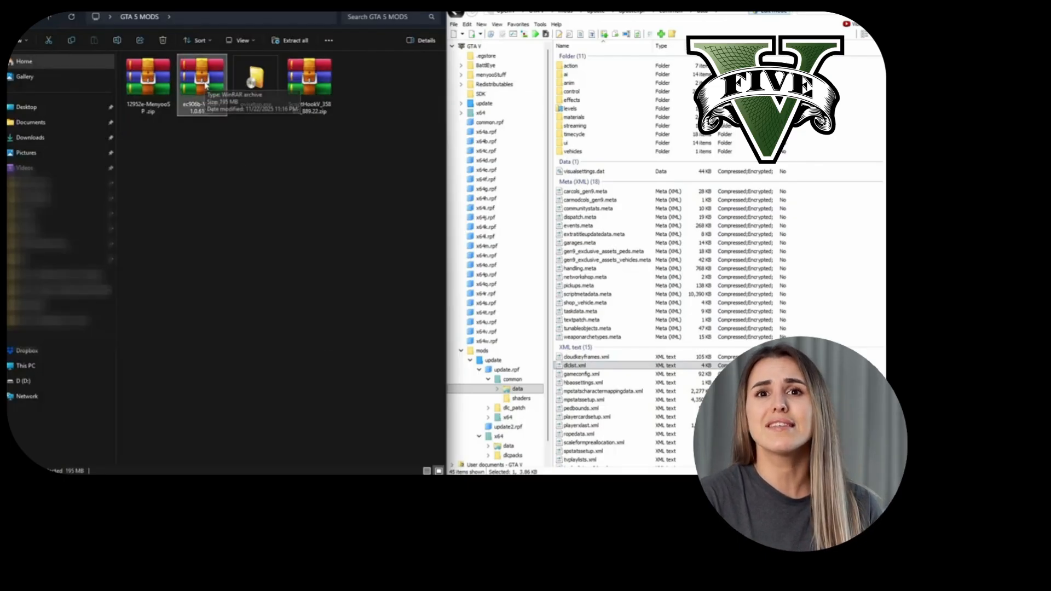
right_click(206, 85)
click(254, 140)
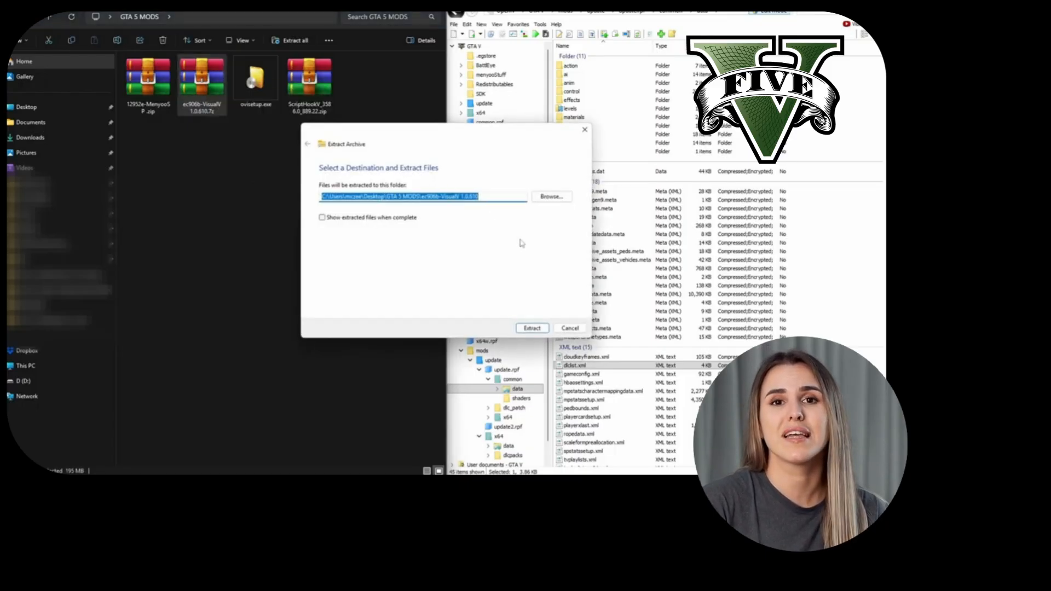
click(534, 328)
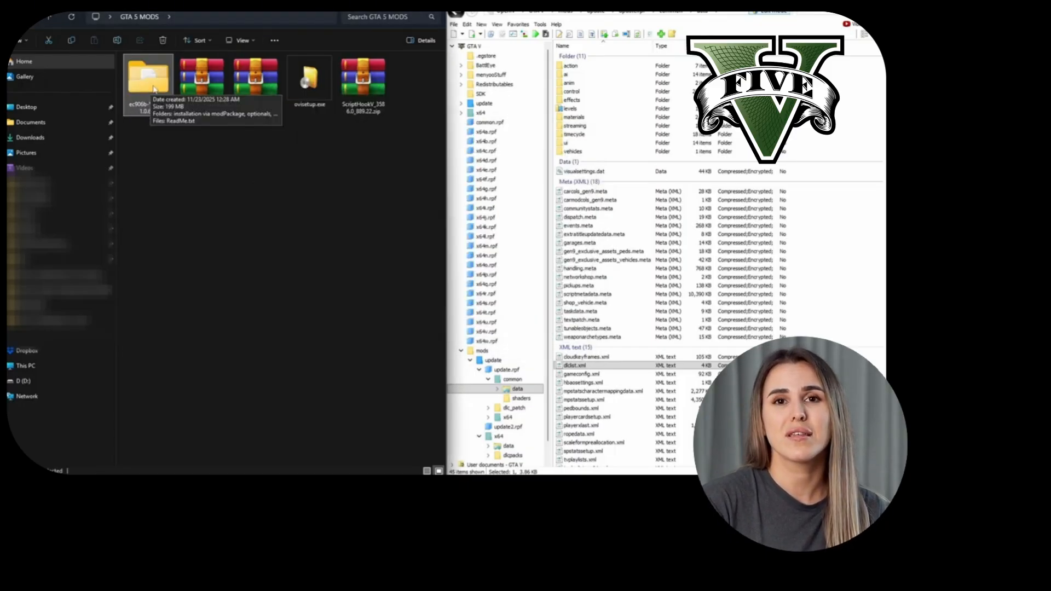
double_click(154, 89)
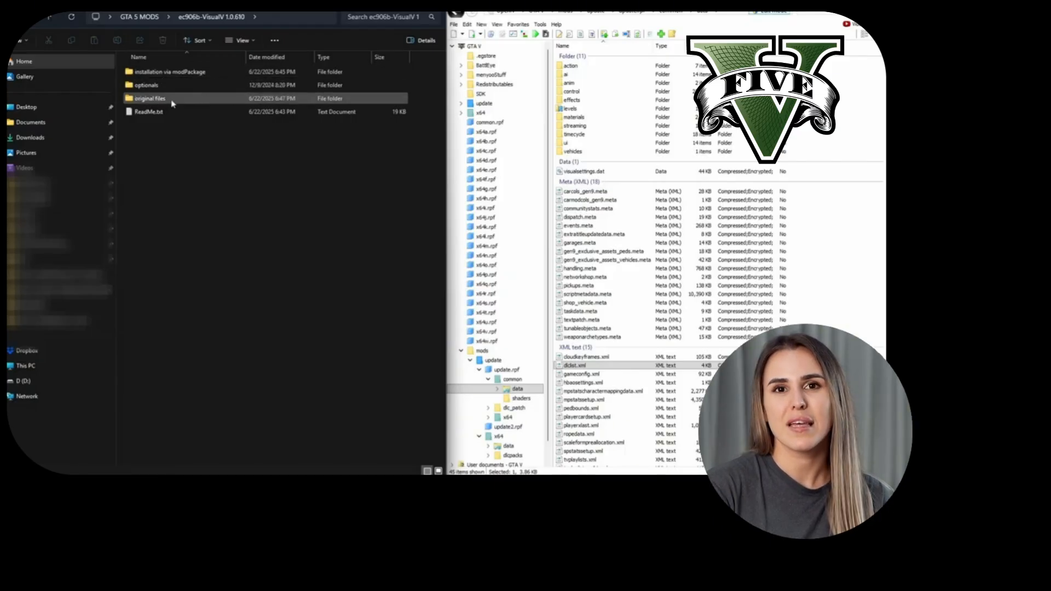
Step: Install VisualV.oiv from the installation via modPackage folder into the game's mods folder with the OpenIV package installer, and close the installer
double_click(196, 73)
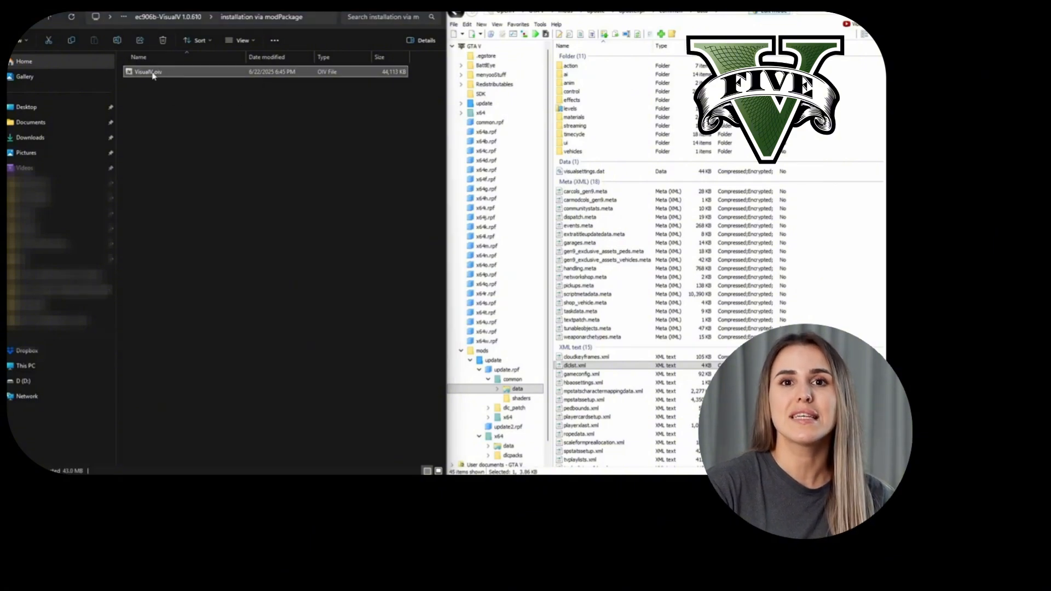
drag(149, 73, 835, 149)
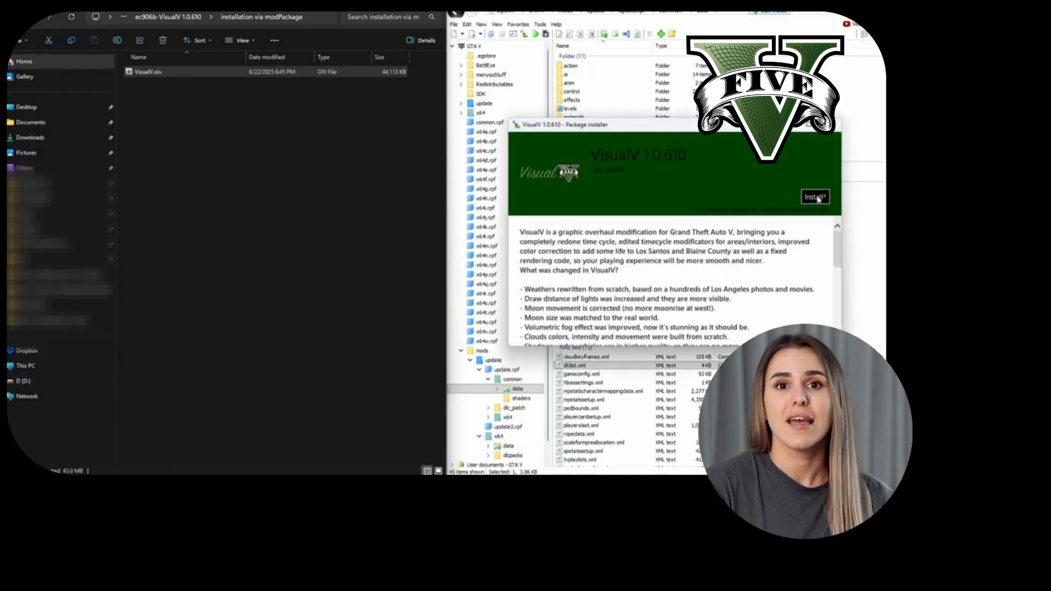
click(816, 197)
click(620, 226)
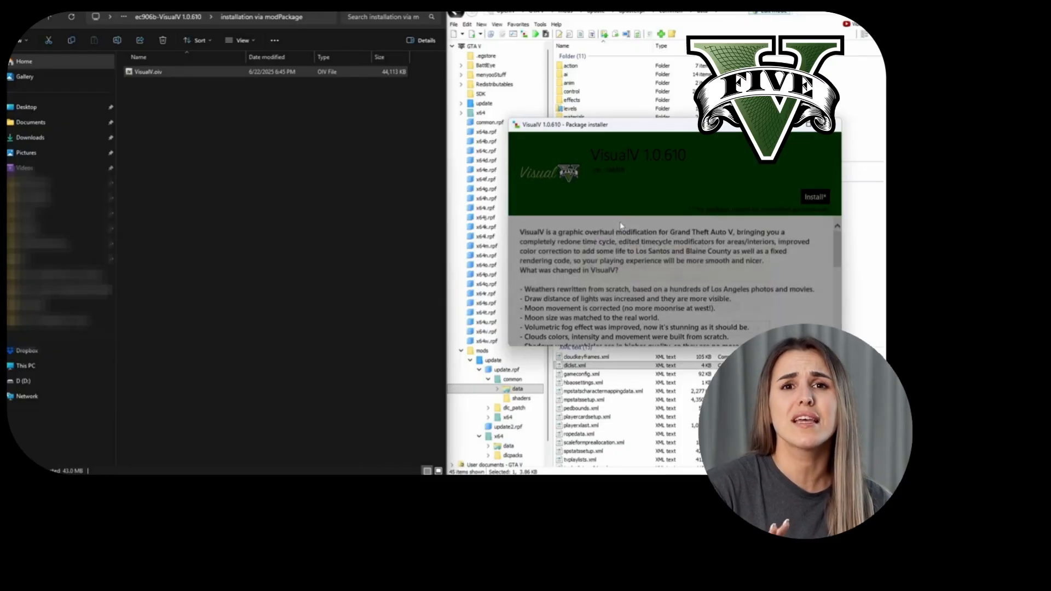
click(646, 277)
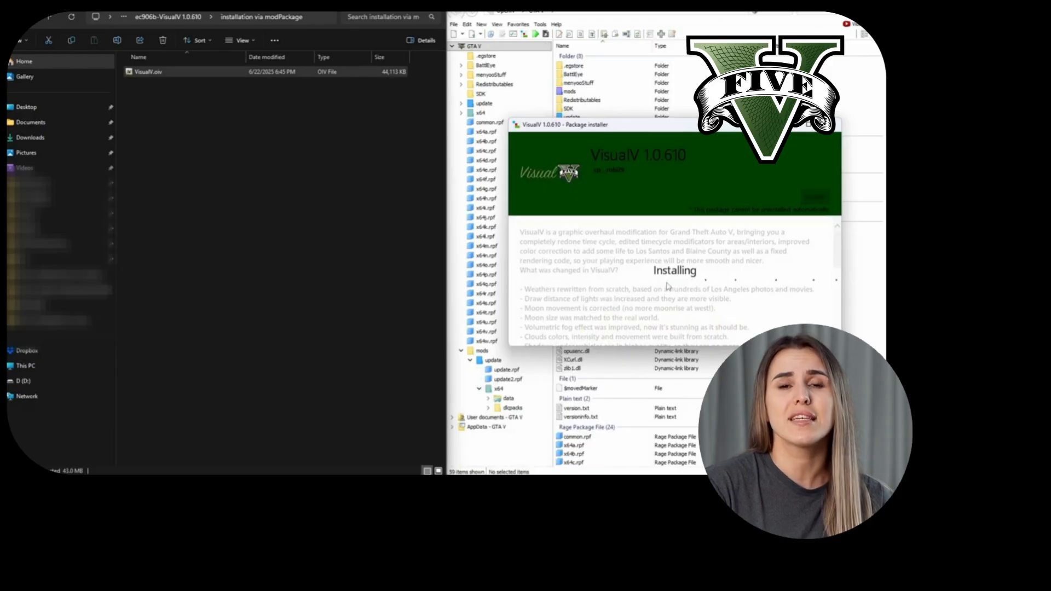
click(806, 328)
click(242, 184)
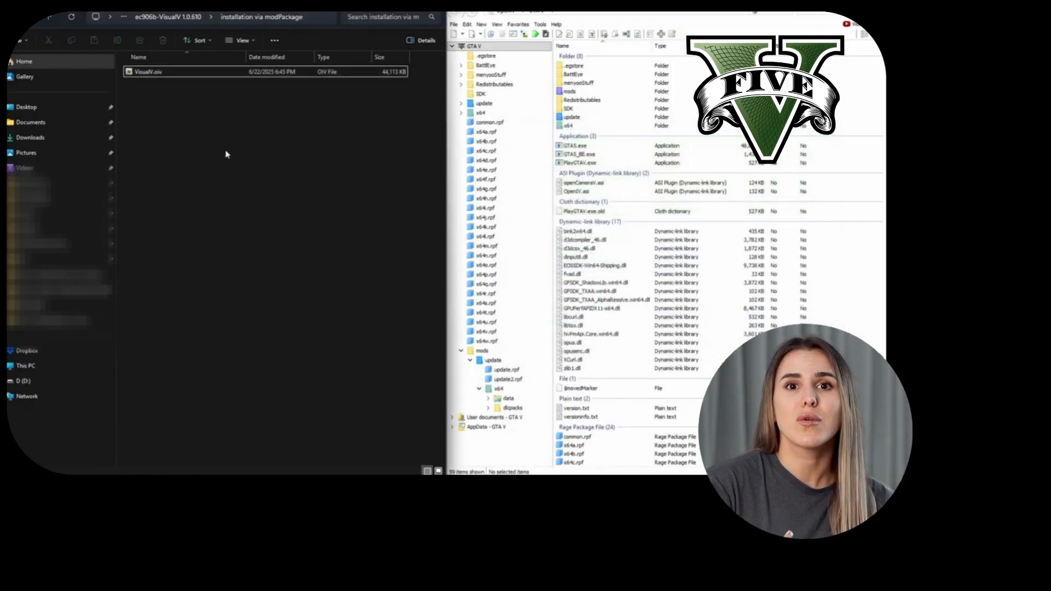
Step: Return to the extracted VisualV 1.0.610 folder and open its optionals folder
key(alt+Left)
click(170, 87)
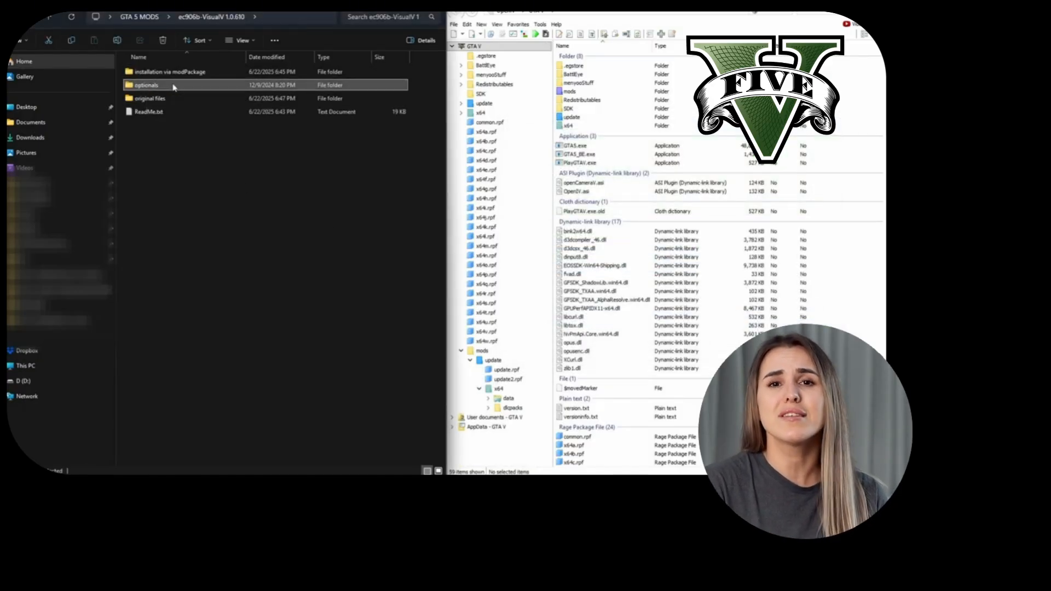
double_click(173, 87)
drag(197, 194, 159, 64)
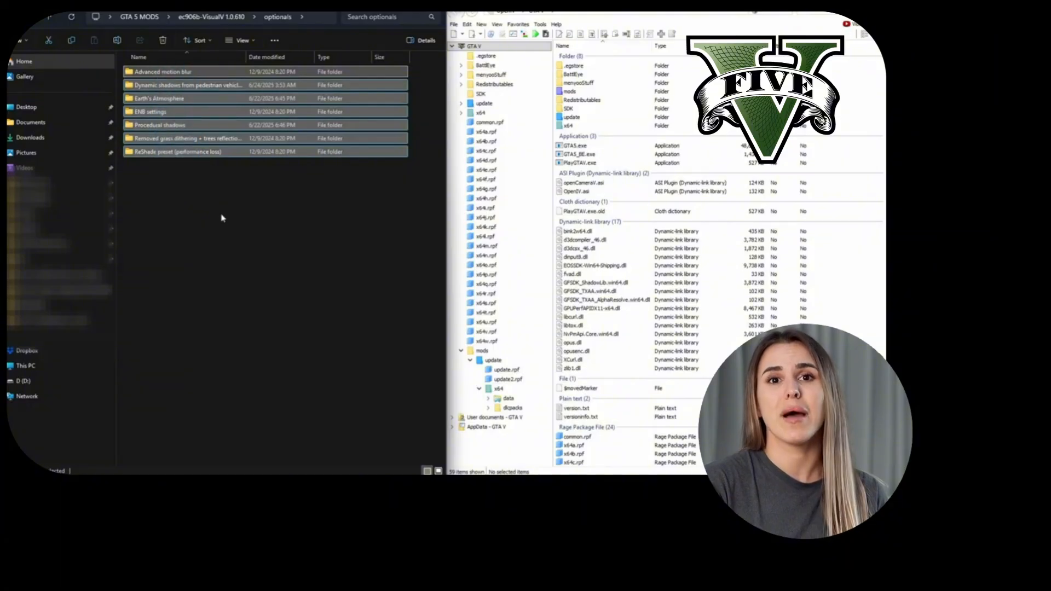
click(201, 188)
Step: Open the Earth's Atmosphere folder and install earth_atmosphere.oiv into the mods folder with the OpenIV package installer
double_click(166, 100)
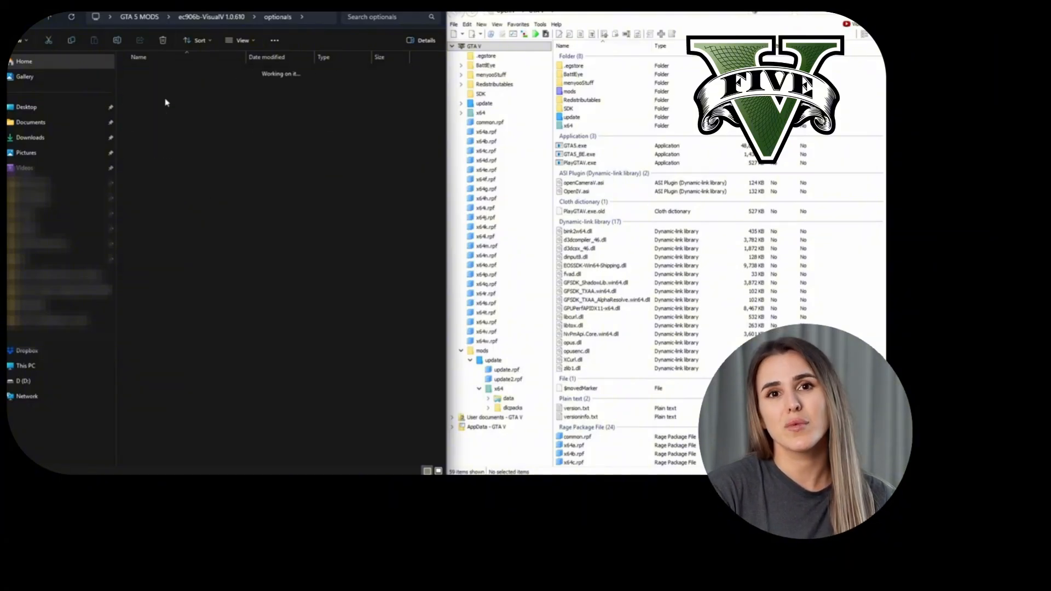
click(165, 101)
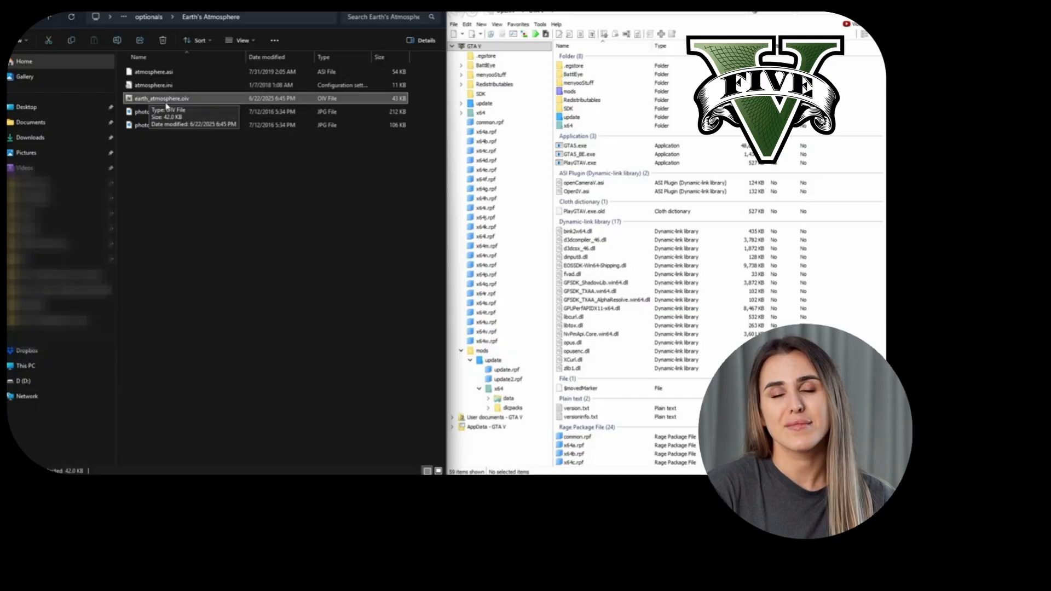
double_click(165, 102)
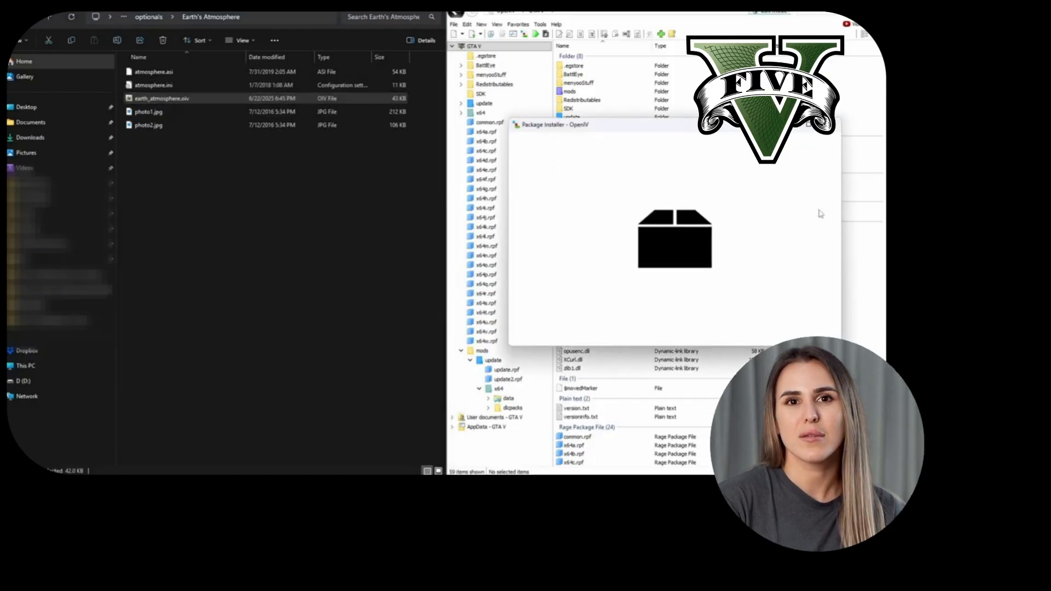
click(816, 199)
click(612, 218)
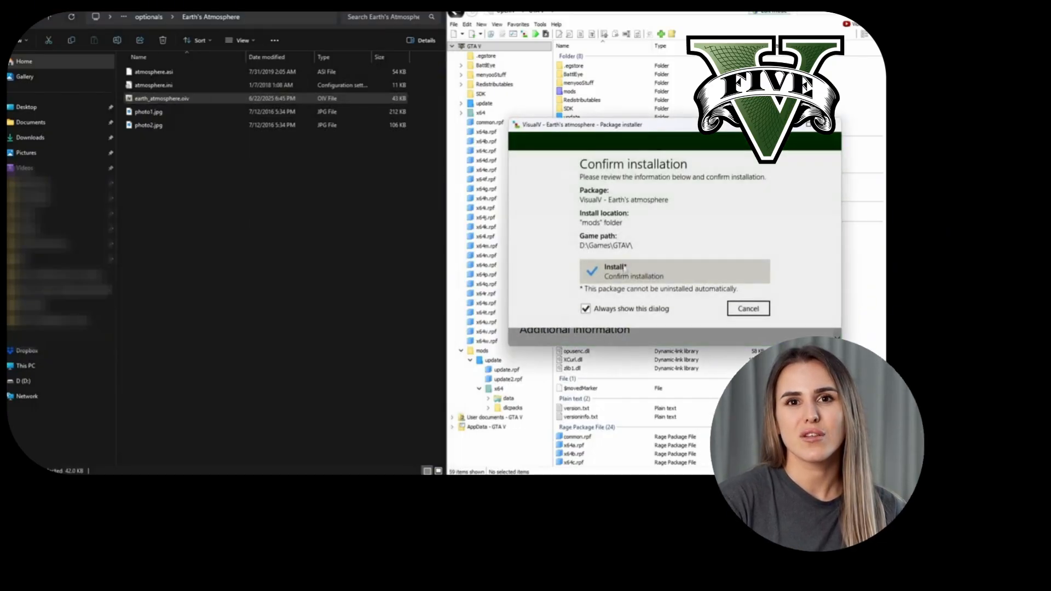
click(624, 269)
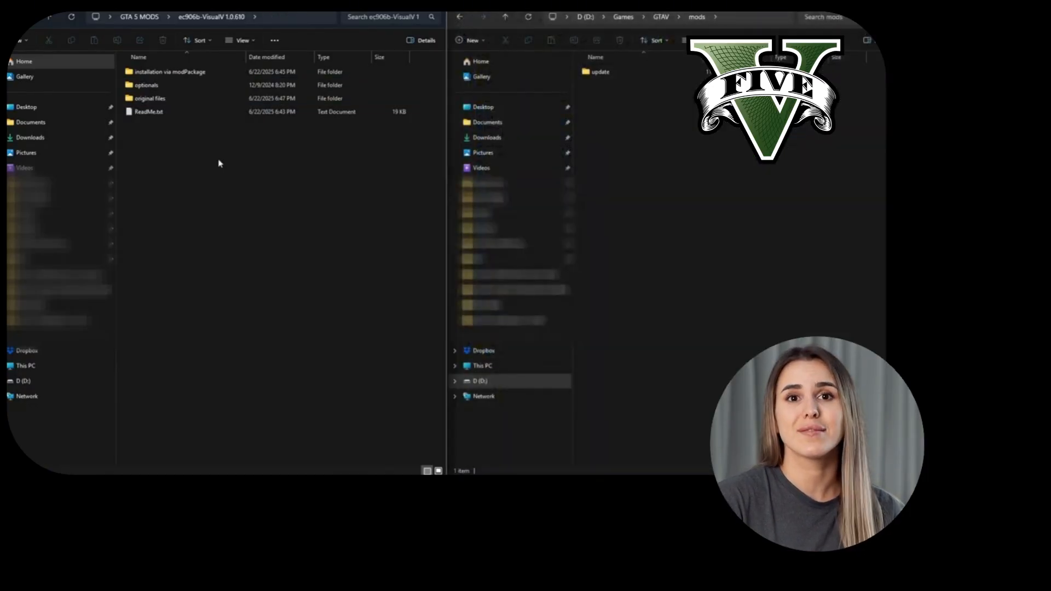
Step: Return to the GTA 5 MODS folder and delete the VisualV folder, its archive and ovisetup.exe
key(alt+Up)
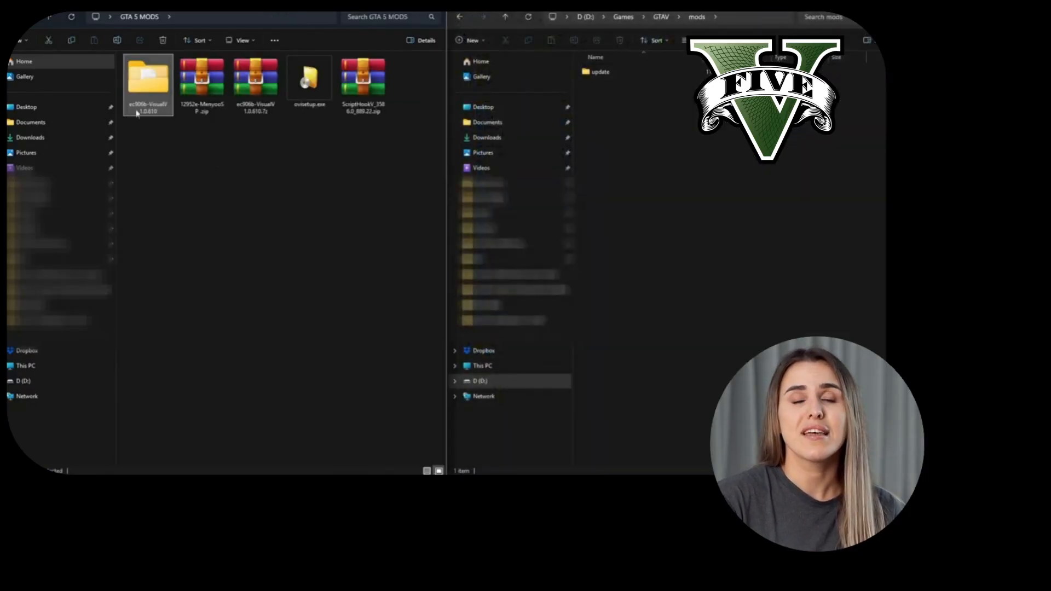
right_click(262, 89)
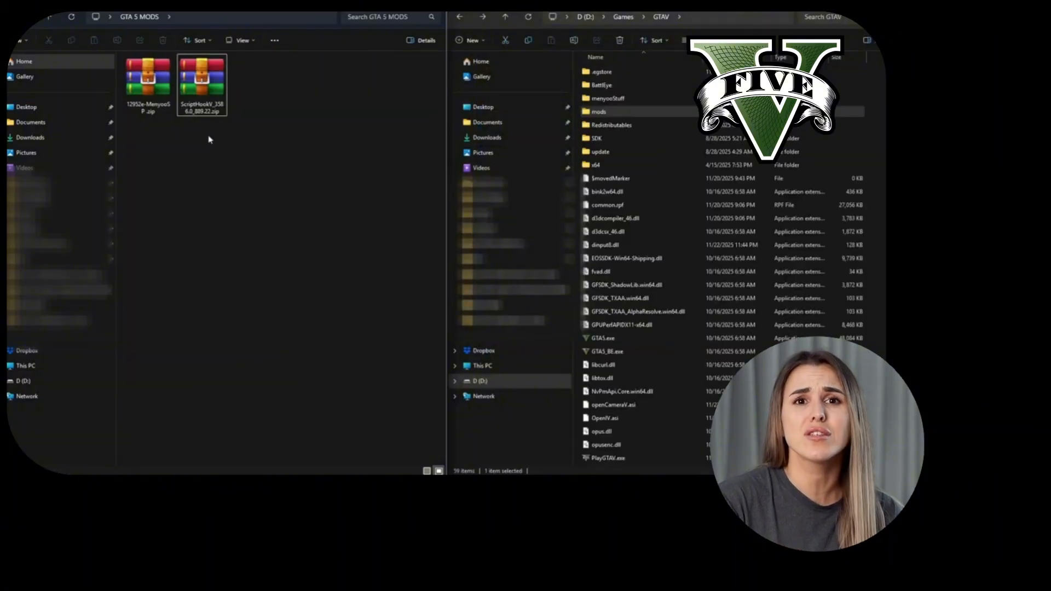
key(ctrl+a)
click(205, 132)
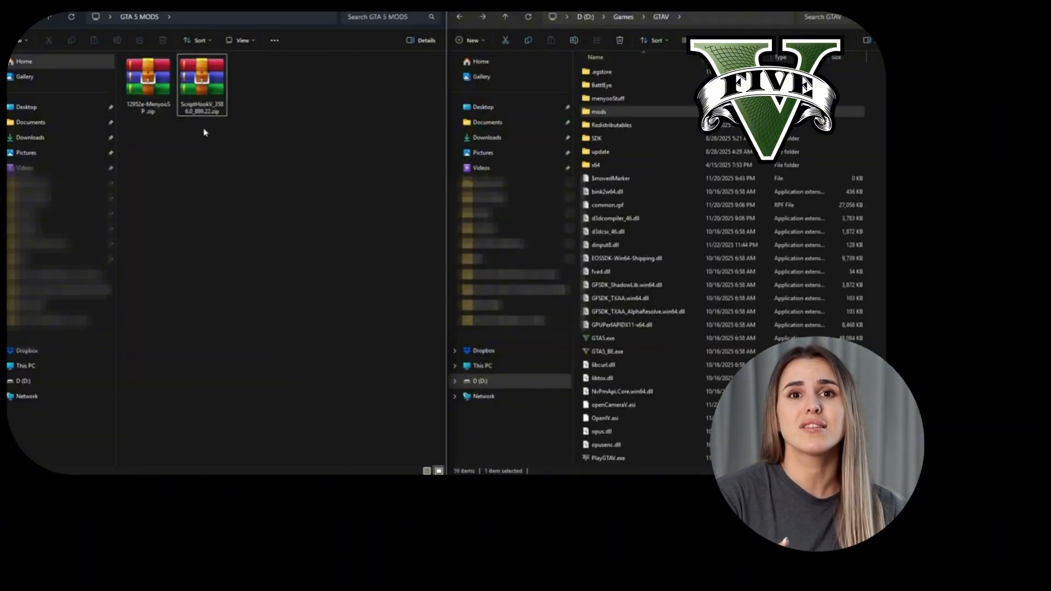
Step: Extract the ScriptHookV_3586.0_889.22 archive into its own folder in GTA 5 MODS and open the extracted bin folder
right_click(201, 91)
click(233, 182)
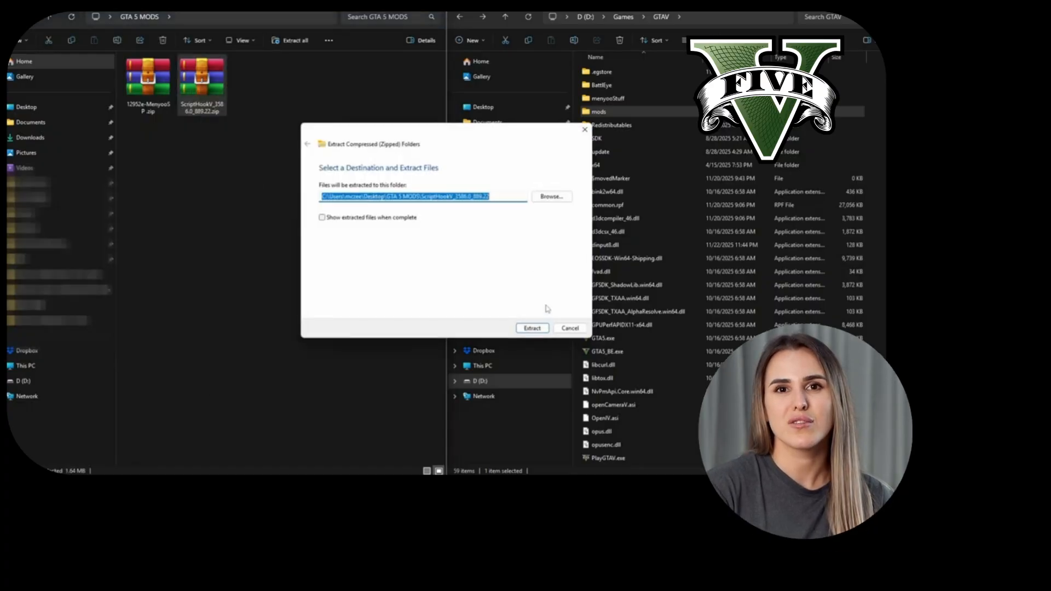
click(530, 329)
click(149, 104)
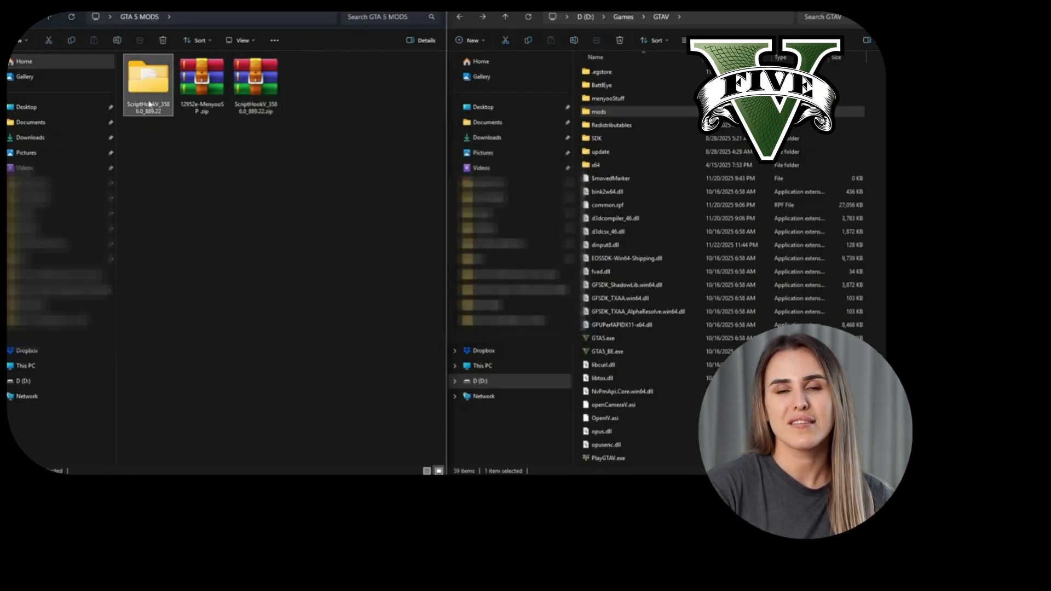
double_click(151, 85)
double_click(144, 71)
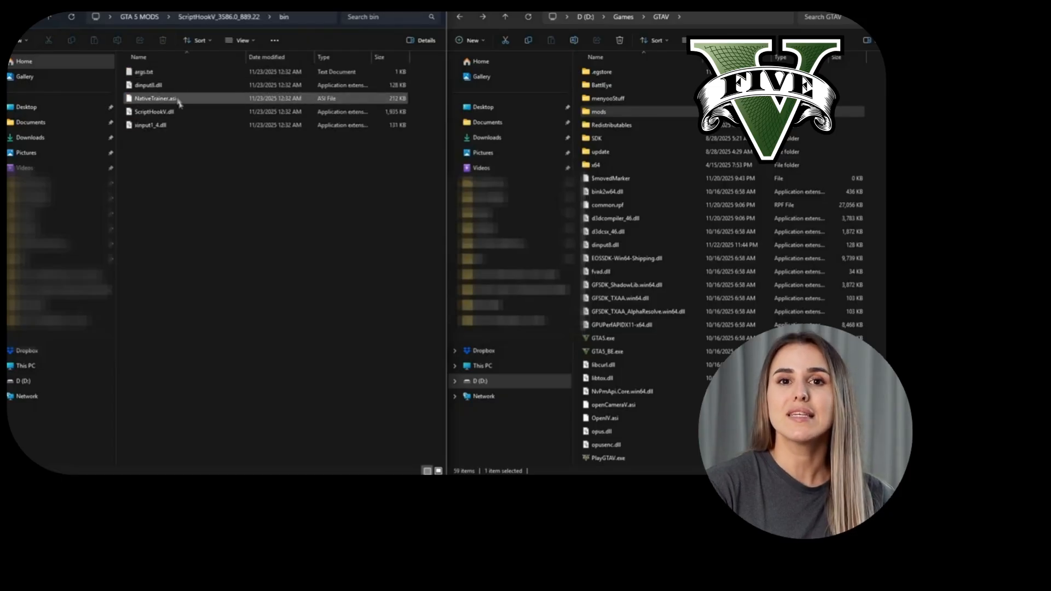
Step: Copy dinput8.dll, ScriptHookV.dll and xinput1_4.dll from the bin folder to the GTAV game folder, replacing the existing dinput8.dll
click(162, 86)
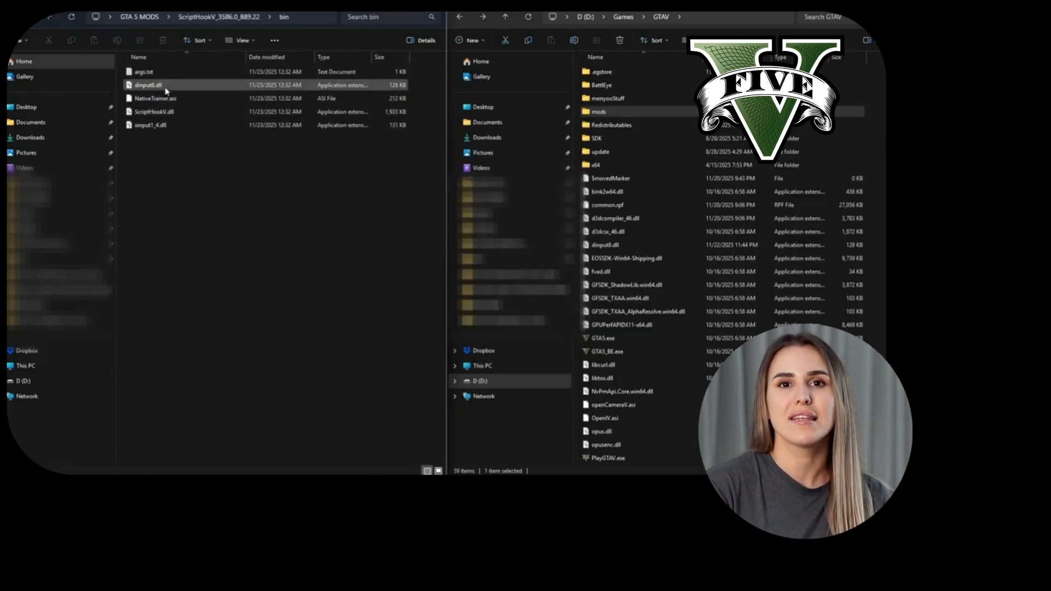
ctrl+click(170, 114)
ctrl+click(165, 125)
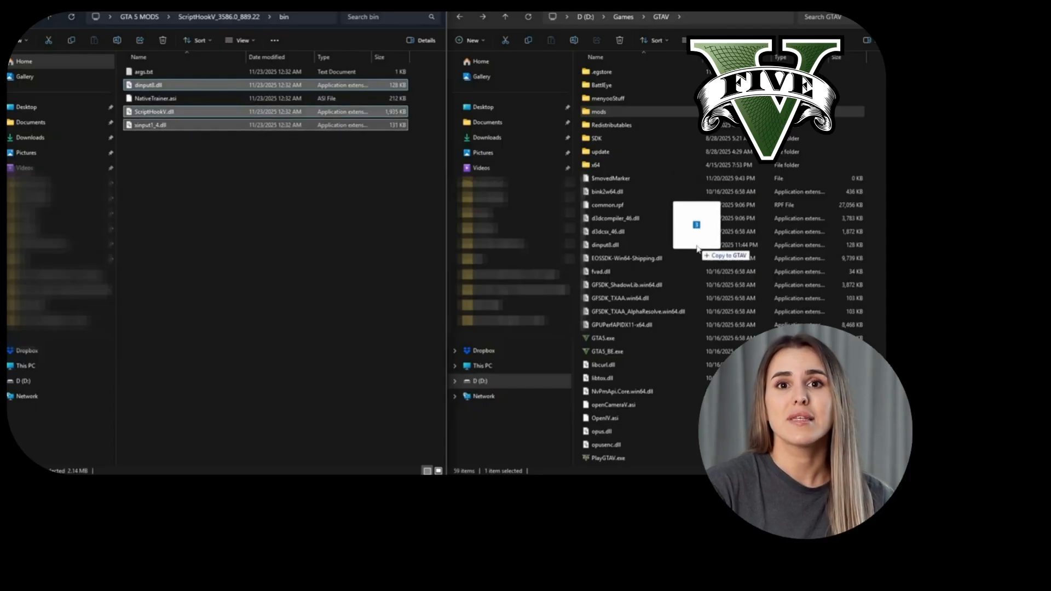
drag(697, 248, 675, 277)
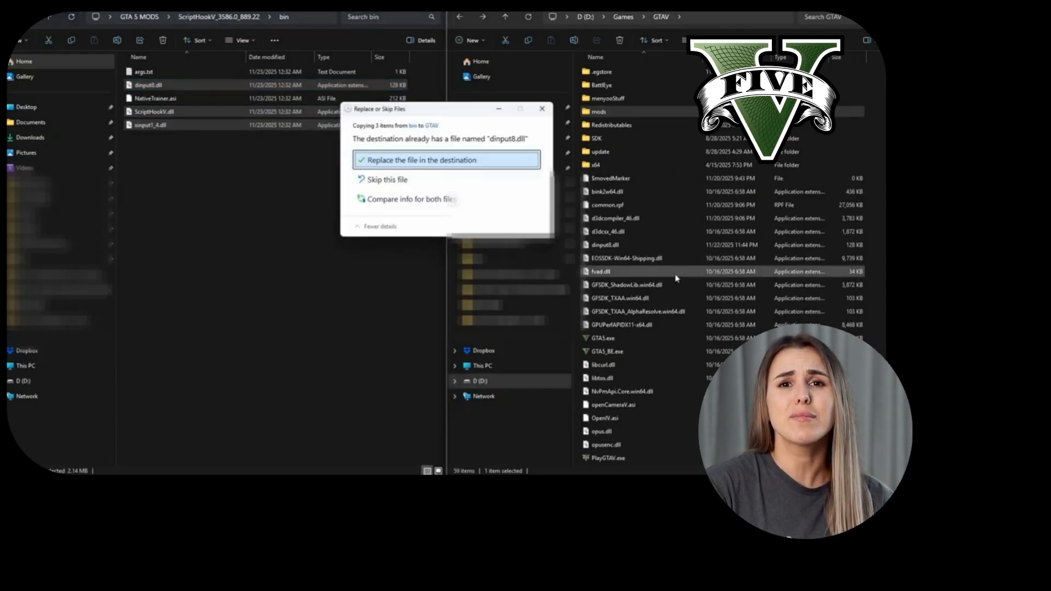
key(Return)
click(234, 228)
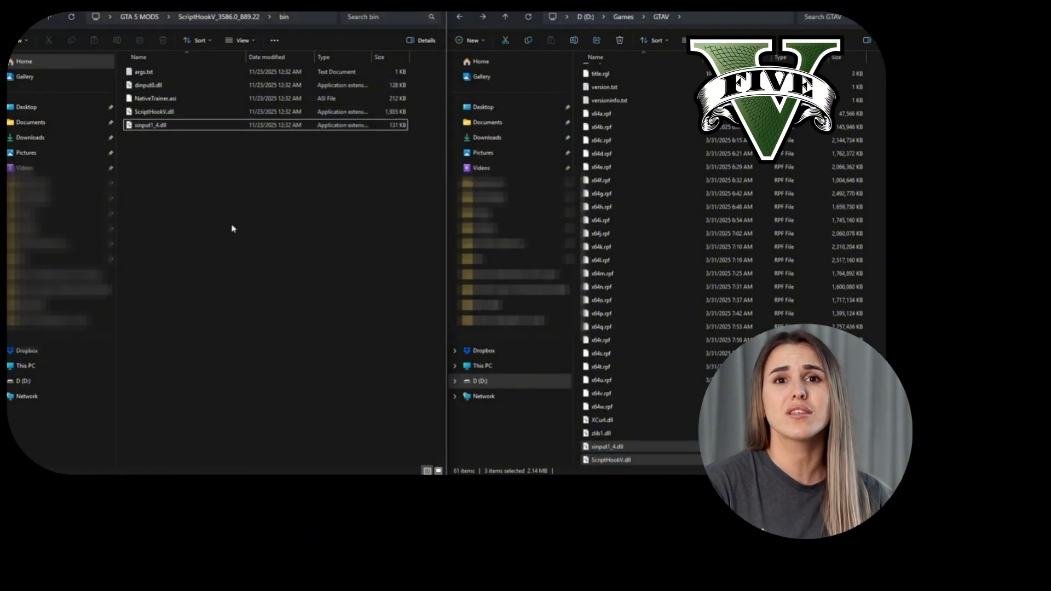
Step: Return to the GTA 5 MODS folder, extract the 12952e-MenyooSP archive into its own folder and open it
key(alt+Left)
key(alt+Left)
click(204, 94)
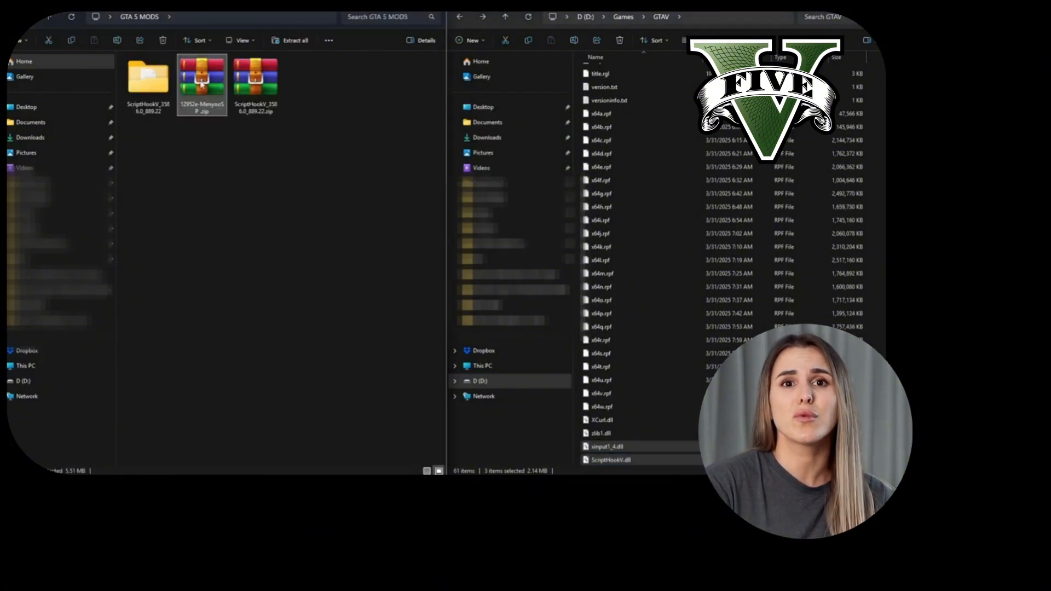
right_click(201, 83)
click(244, 179)
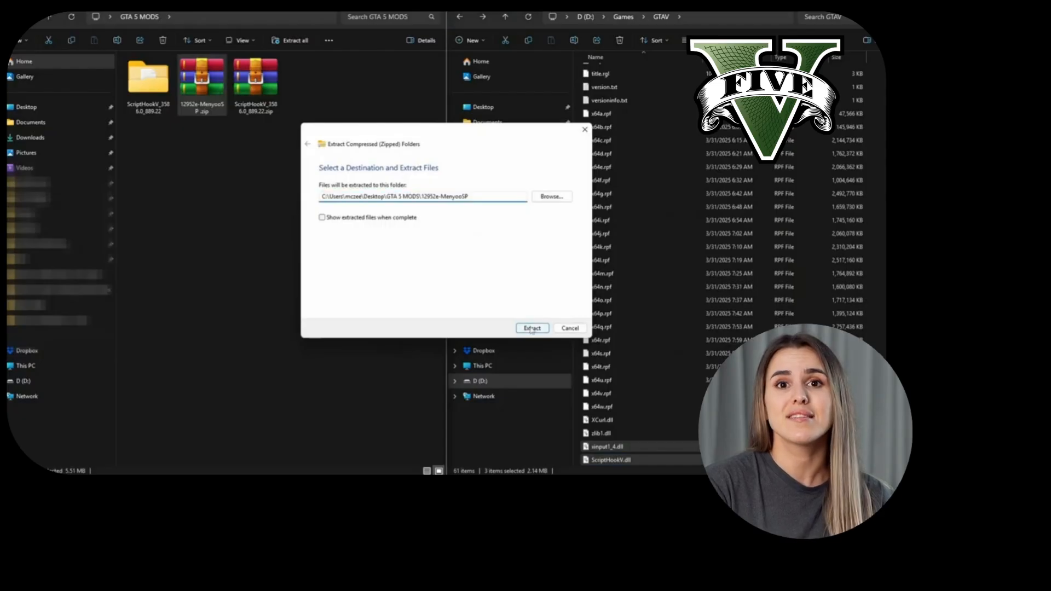
double_click(148, 82)
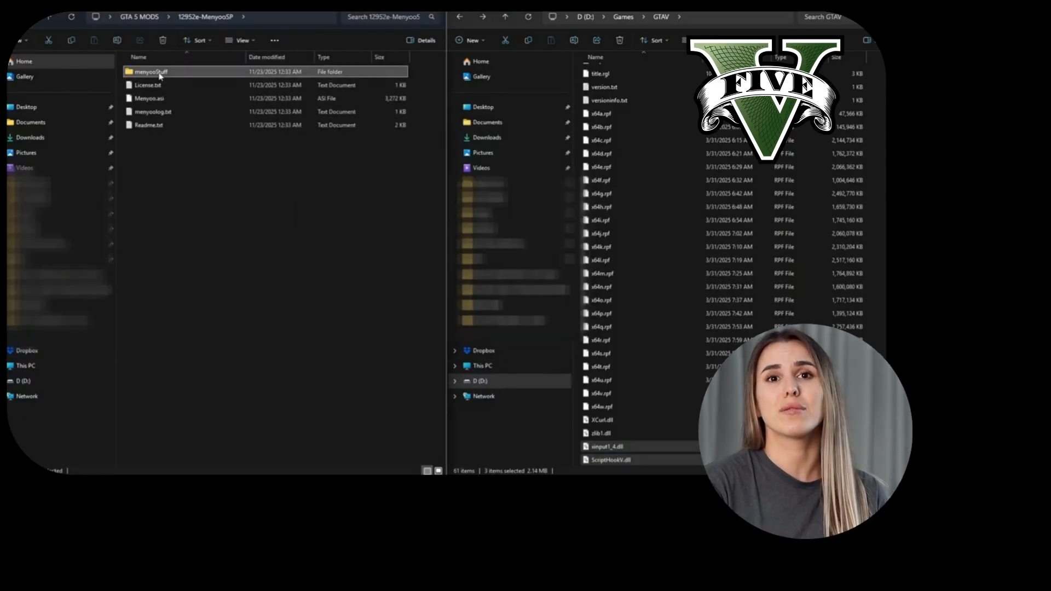
Step: Copy the menyooStuff folder and Menyoo.asi to the GTAV game folder, replacing the files already there
click(159, 76)
ctrl+click(167, 101)
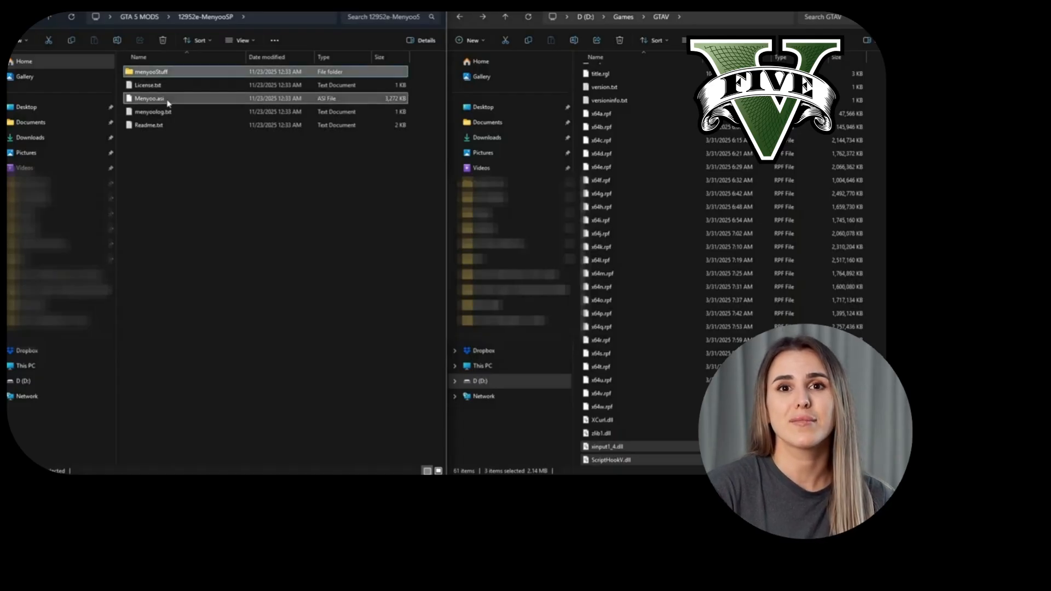
drag(145, 102, 693, 231)
click(417, 161)
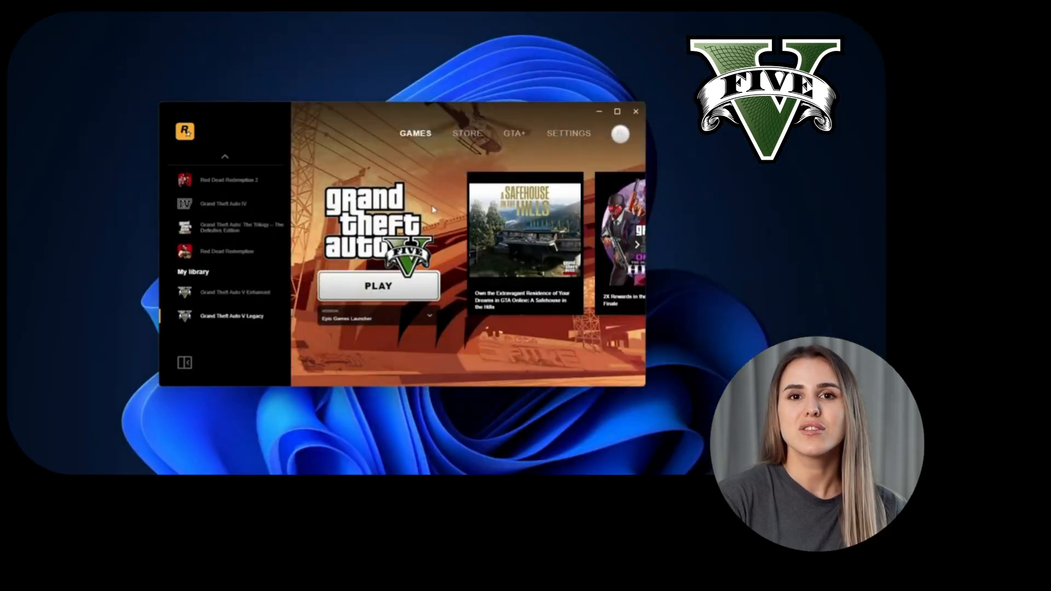
Step: Switch to the Rockstar Games Launcher and open its general settings with the BattlEye option
click(568, 134)
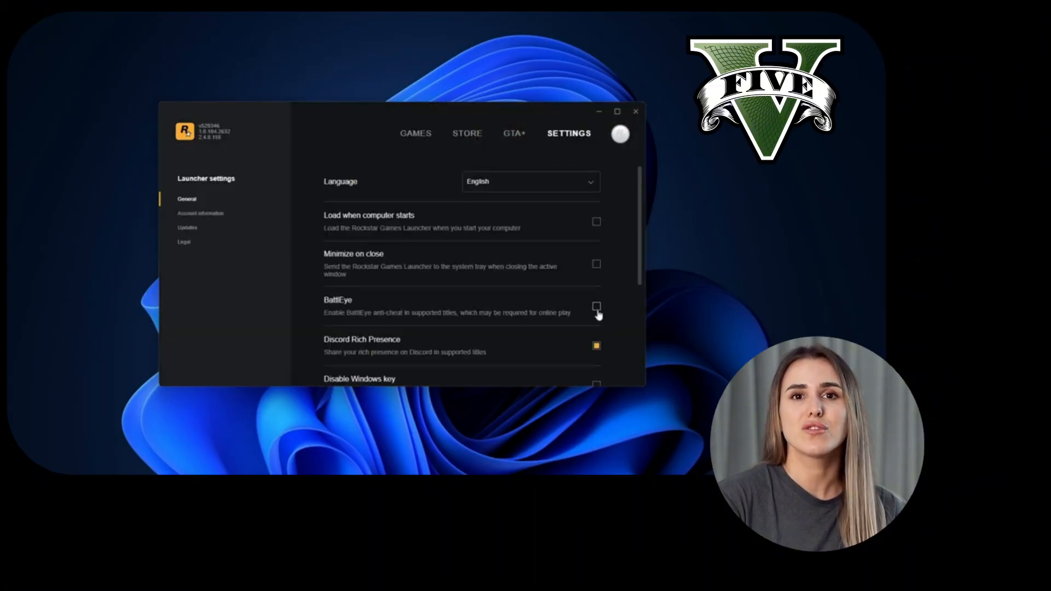